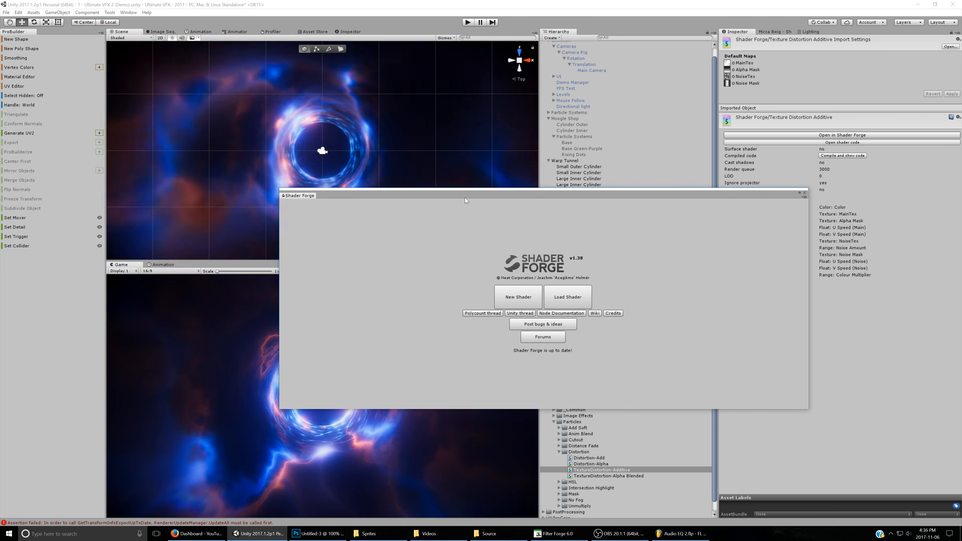
Dock the Shader Forge window beside the Scene view and save a new Particle (Additive) shader in the _Tests folder
{"action": "left_click_drag", "start_coordinate": [464, 198], "coordinate": [148, 32]}
{"action": "left_click", "coordinate": [280, 141]}
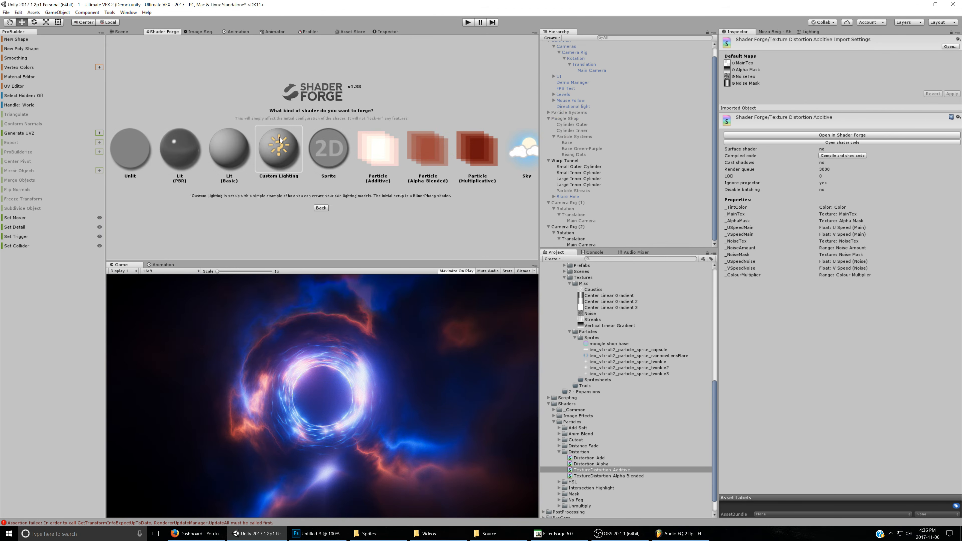
{"action": "left_click", "coordinate": [380, 160]}
{"action": "double_click", "coordinate": [409, 273]}
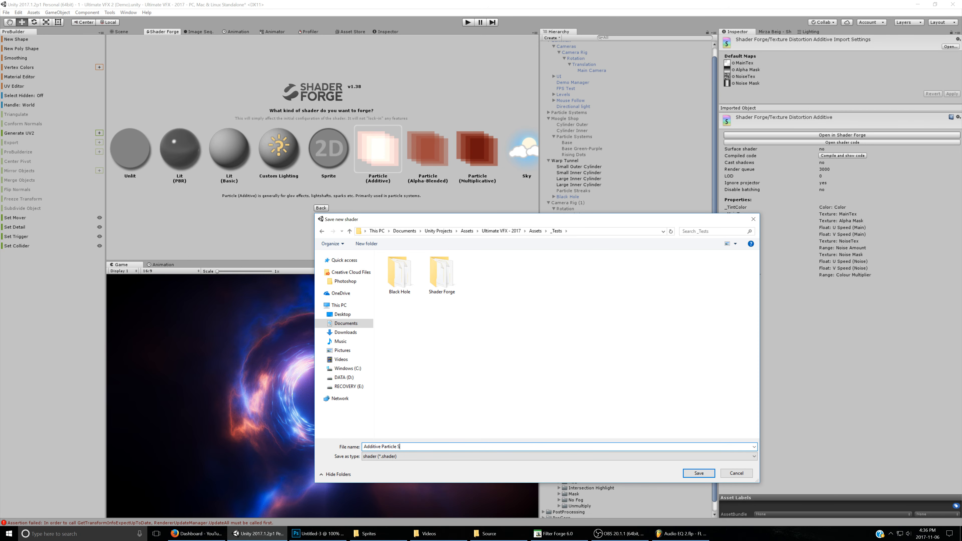
{"action": "key", "text": "Return"}
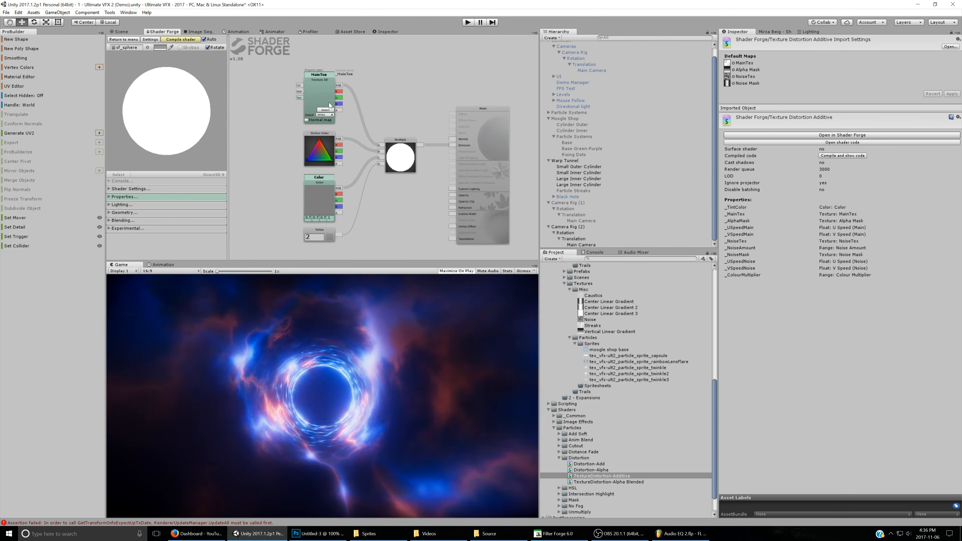
Assign the Caustics texture to the MainTex node and connect its alpha output to the free input of the Multiply node
{"action": "left_click", "coordinate": [325, 110]}
{"action": "type", "text": "ca"}
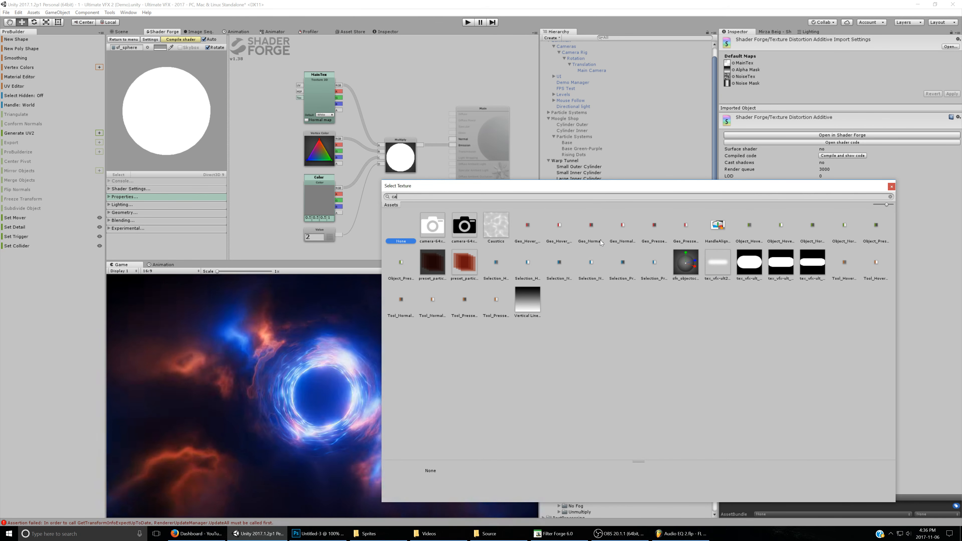
{"action": "double_click", "coordinate": [496, 228]}
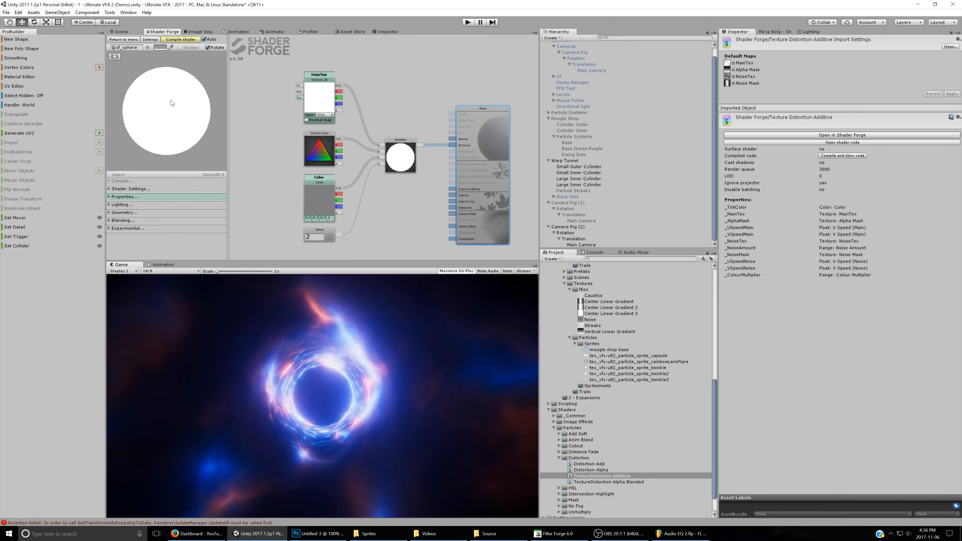
{"action": "left_click_drag", "start_coordinate": [337, 110], "coordinate": [380, 169]}
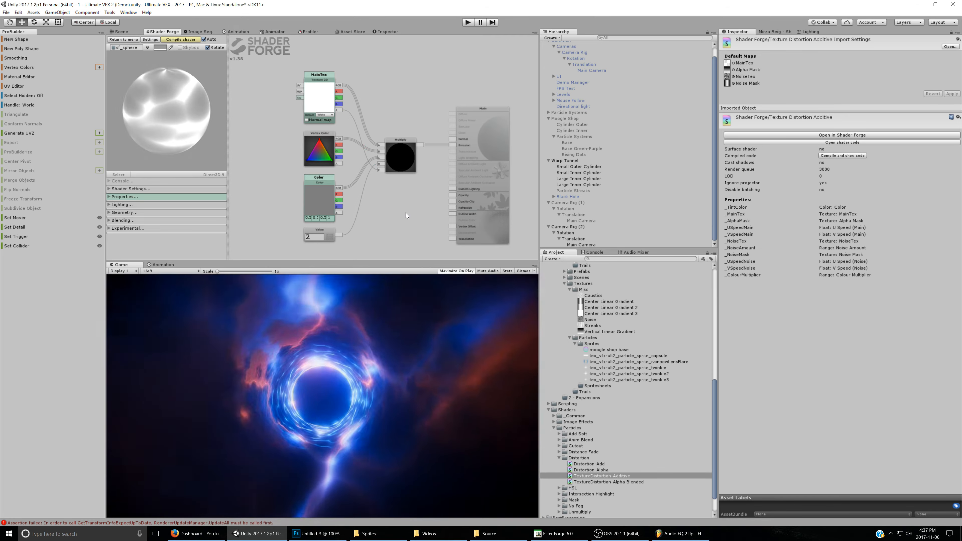
{"action": "left_click_drag", "start_coordinate": [170, 88], "coordinate": [166, 94]}
Add a Time node in the empty graph area upstream of the MainTex node
{"action": "left_click_drag", "start_coordinate": [271, 136], "coordinate": [301, 129]}
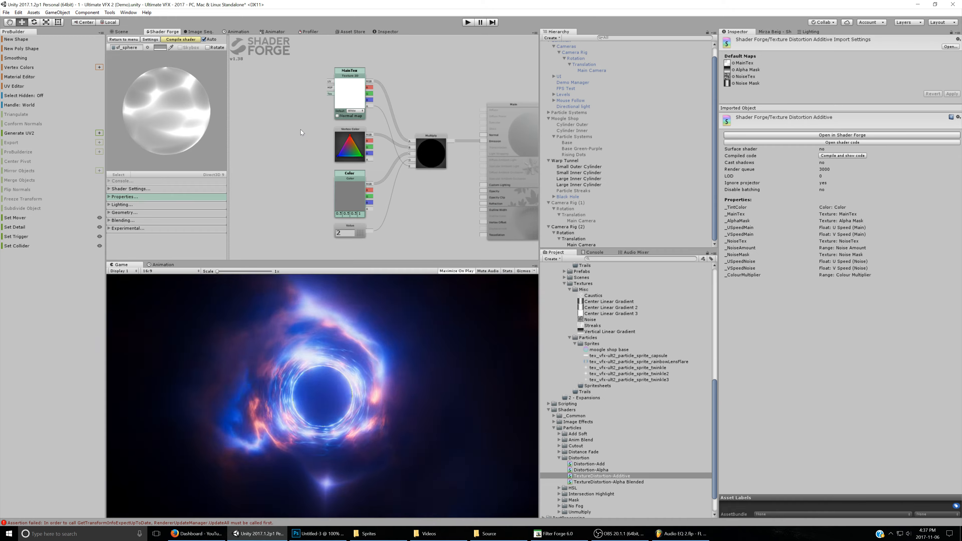
{"action": "scroll", "coordinate": [287, 133], "scroll_direction": "down", "scroll_amount": 2}
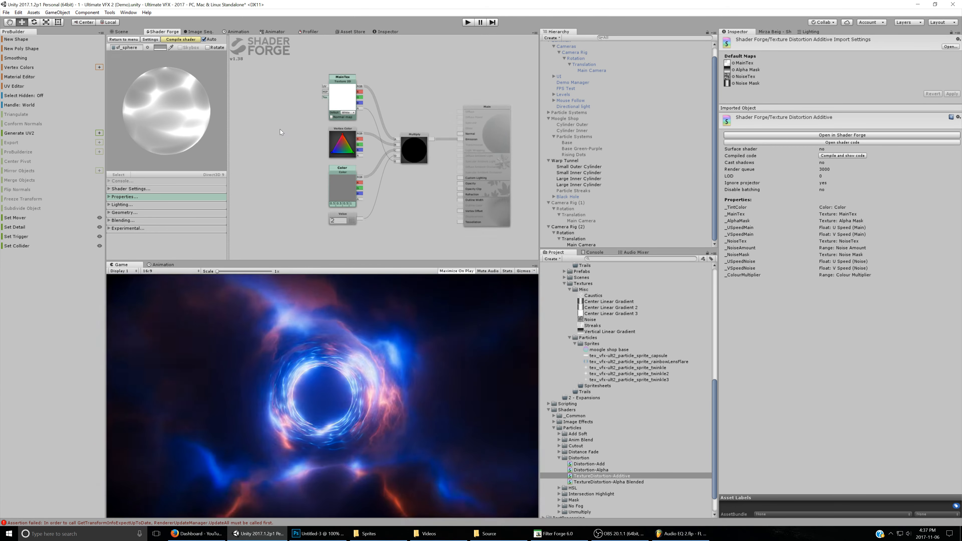
{"action": "middle_click_drag", "start_coordinate": [302, 144], "coordinate": [318, 153]}
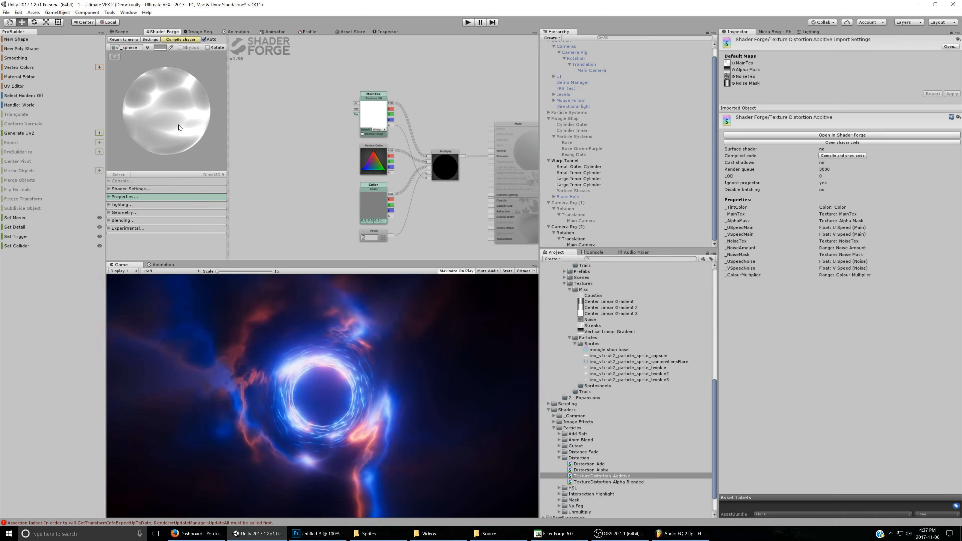
{"action": "middle_click_drag", "start_coordinate": [283, 128], "coordinate": [338, 132]}
{"action": "middle_click_drag", "start_coordinate": [266, 121], "coordinate": [316, 122]}
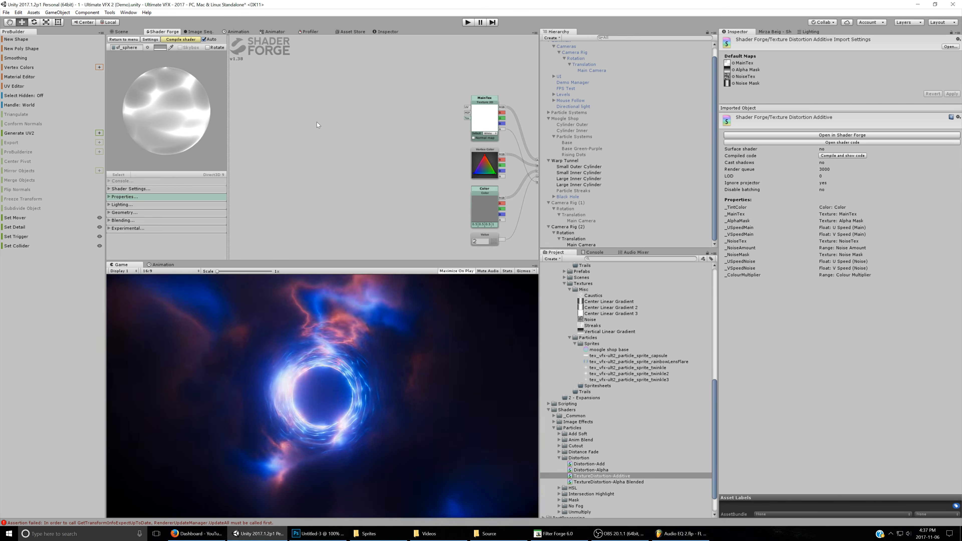
{"action": "key", "text": "t"}
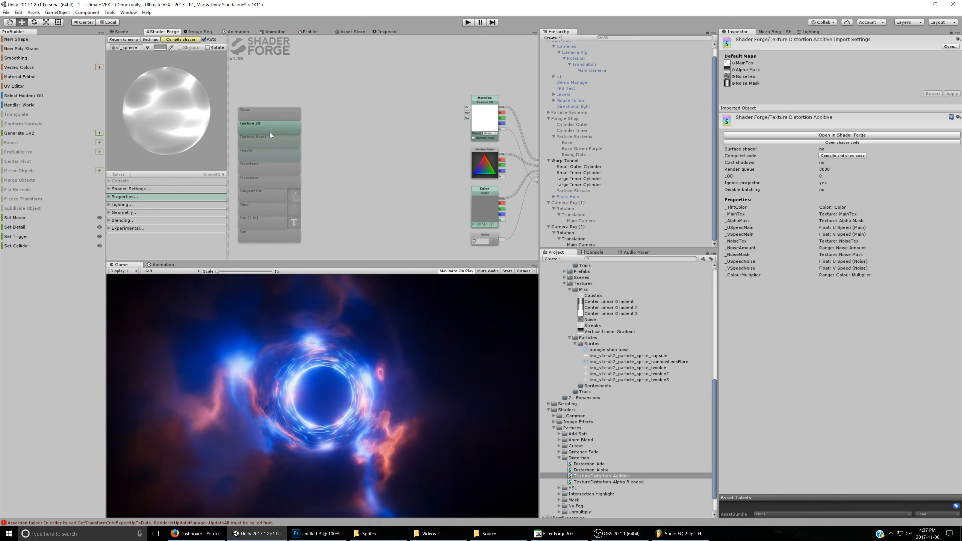
{"action": "left_click", "coordinate": [258, 204]}
{"action": "left_click_drag", "start_coordinate": [262, 190], "coordinate": [266, 107]}
{"action": "left_click", "coordinate": [274, 162]}
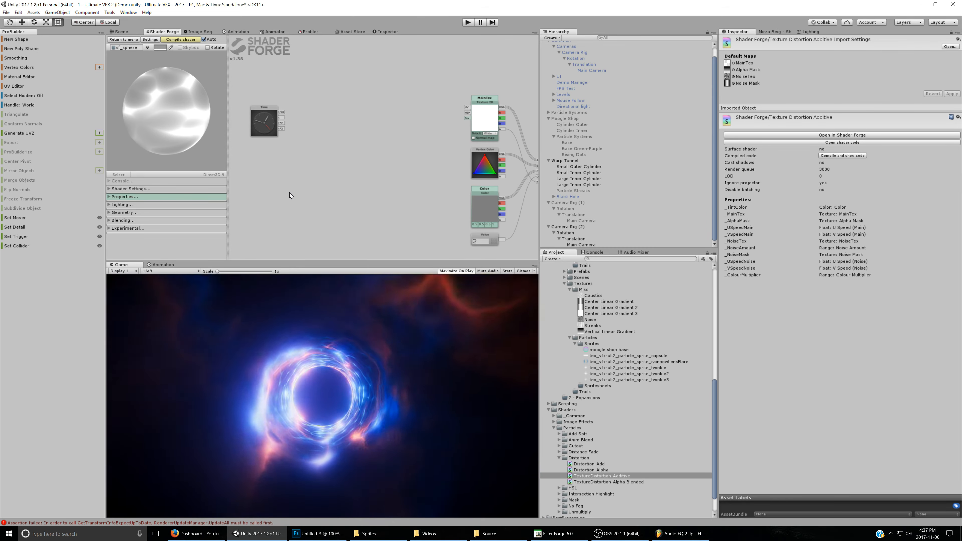
Add two Value property nodes, one above the other, beneath the Time node
{"action": "left_click_drag", "start_coordinate": [290, 192], "coordinate": [296, 185]}
{"action": "key", "text": "v"}
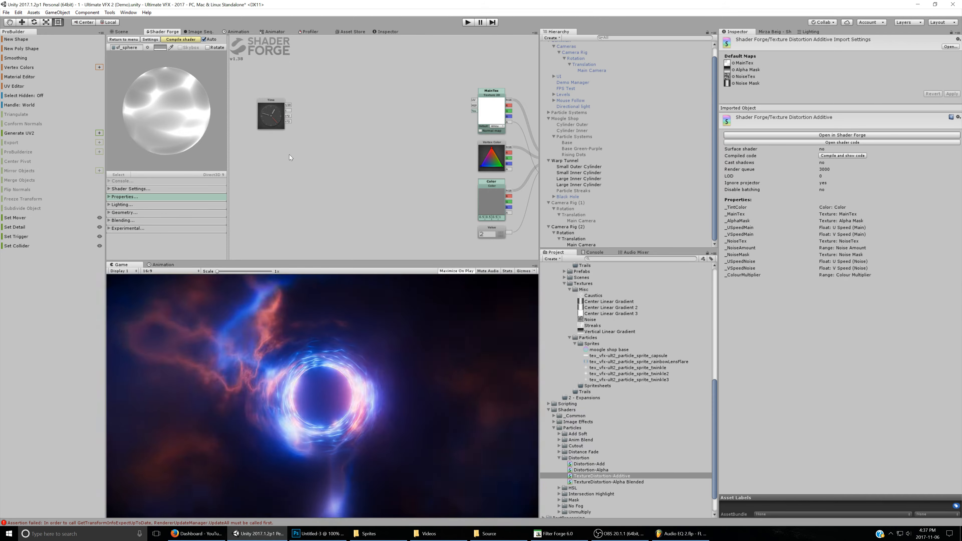
{"action": "left_click_drag", "start_coordinate": [279, 84], "coordinate": [289, 178]}
{"action": "key", "text": "v"}
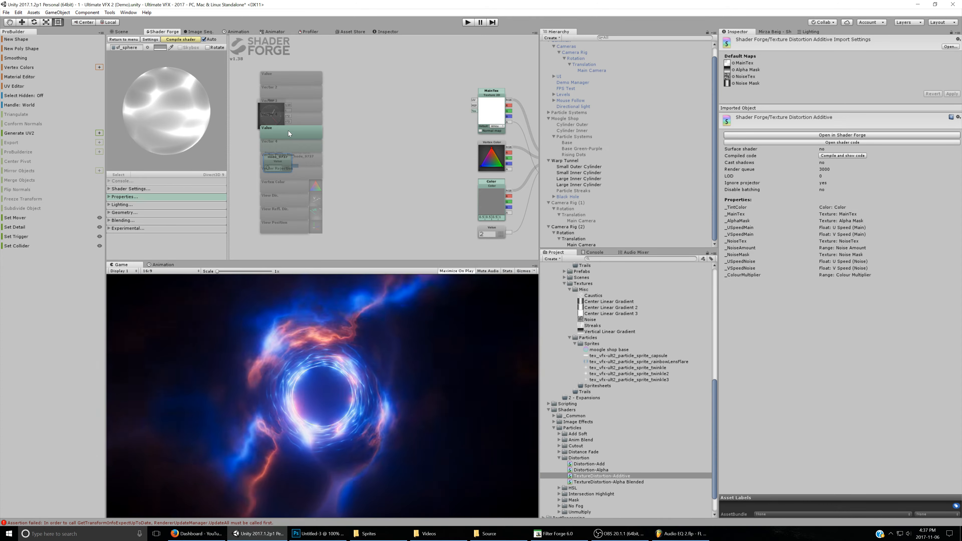
{"action": "left_click", "coordinate": [289, 131]}
{"action": "left_click_drag", "start_coordinate": [291, 136], "coordinate": [278, 151]}
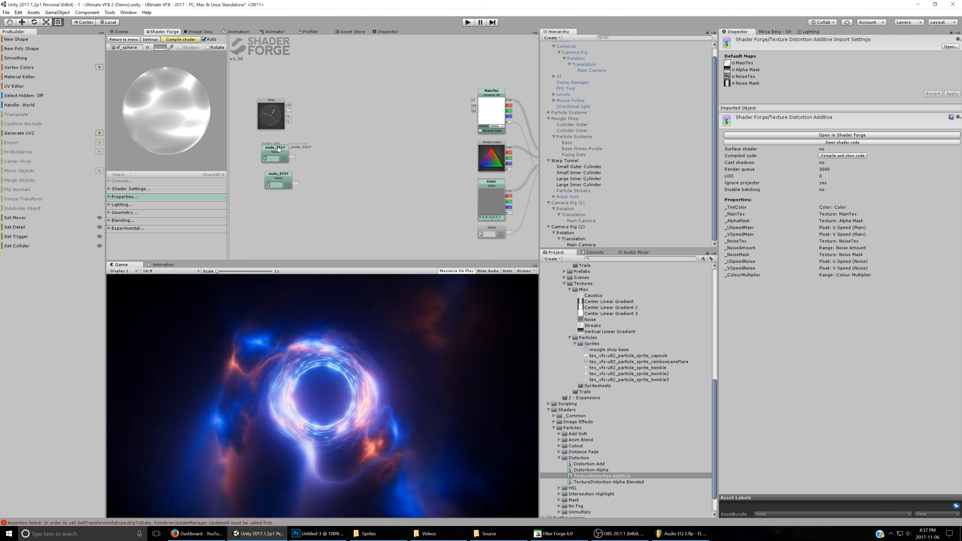
Rename the two Value properties "U Speed (Main)" and "V Speed (Main)" and align their nodes
{"action": "left_click", "coordinate": [278, 148]}
{"action": "type", "text": "u"}
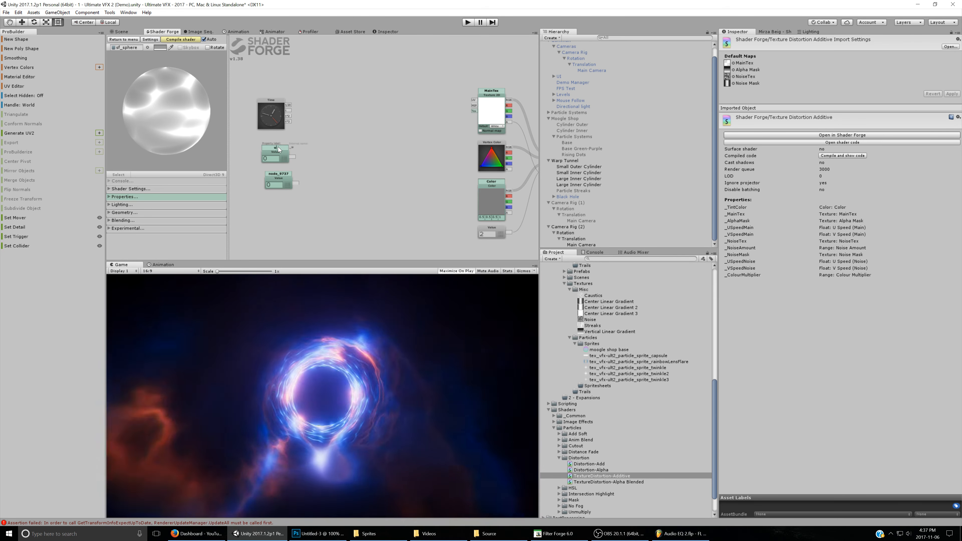
{"action": "key", "text": "BackSpace"}
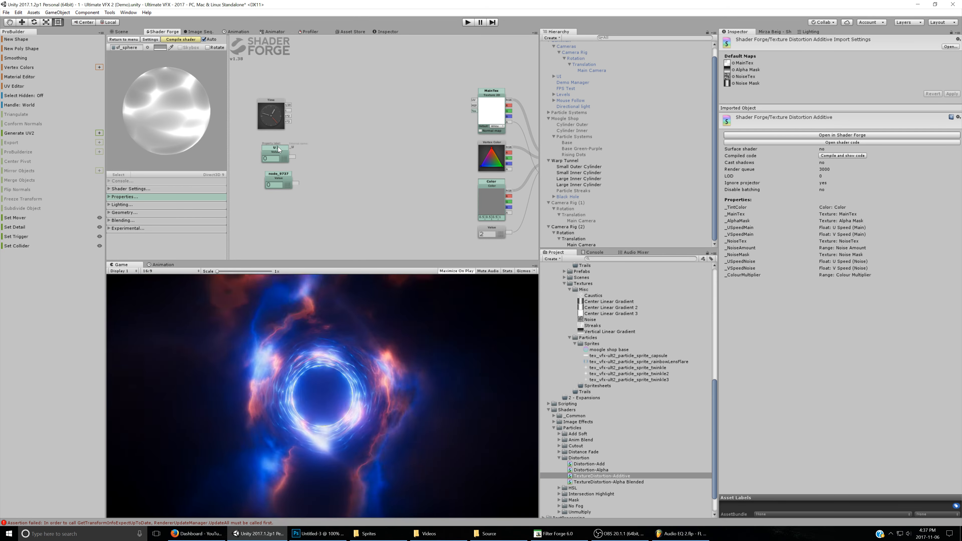
{"action": "type", "text": "U Speed (Main"}
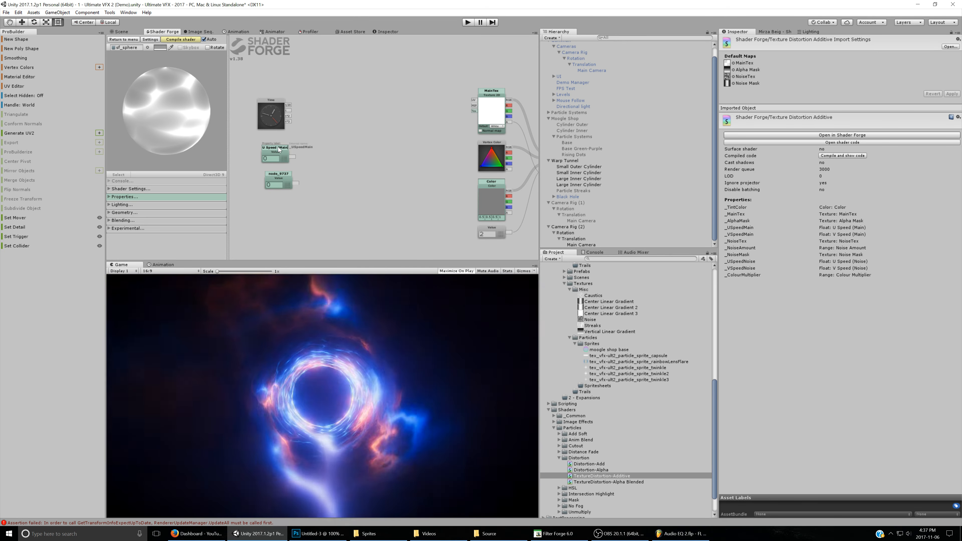
{"action": "type", "text": ")"}
{"action": "left_click", "coordinate": [278, 174]}
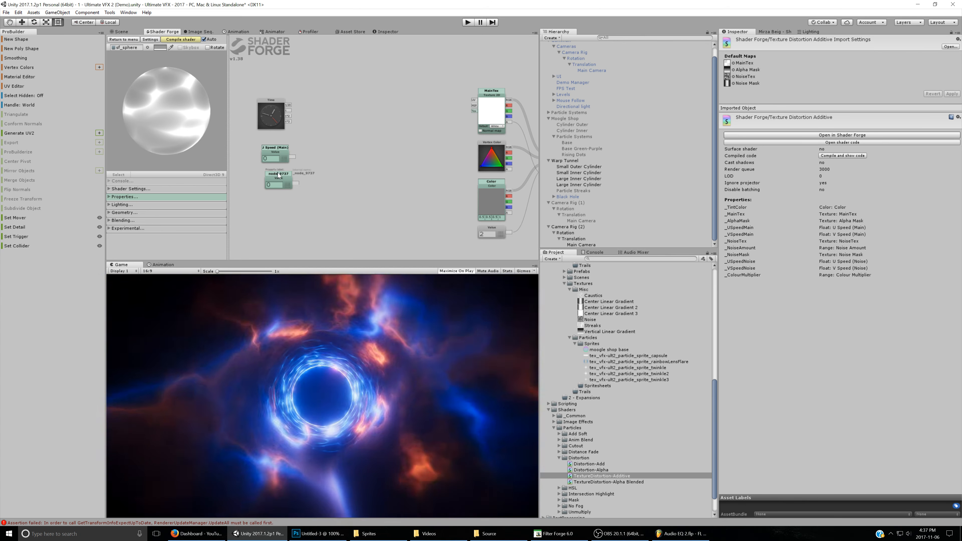
{"action": "type", "text": "V Speed"}
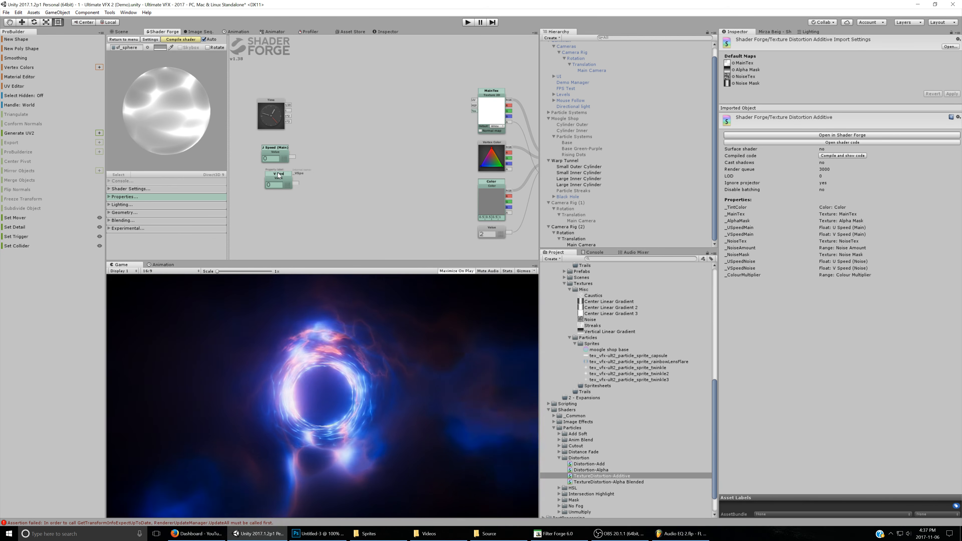
{"action": "type", "text": " (Main)"}
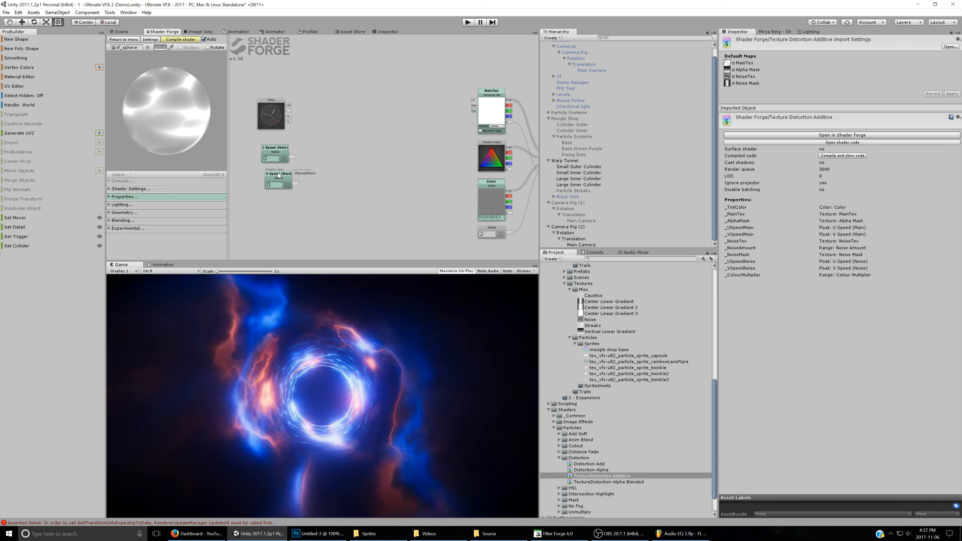
{"action": "left_click_drag", "start_coordinate": [288, 162], "coordinate": [291, 165]}
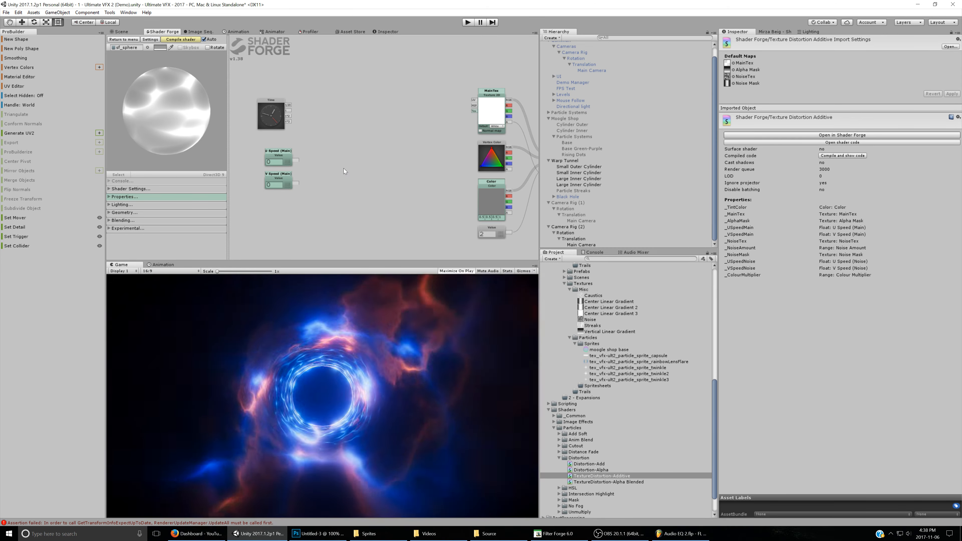
Add an Append node and feed it U Speed (Main) as the first input and V Speed (Main) as the second
{"action": "key", "text": "a"}
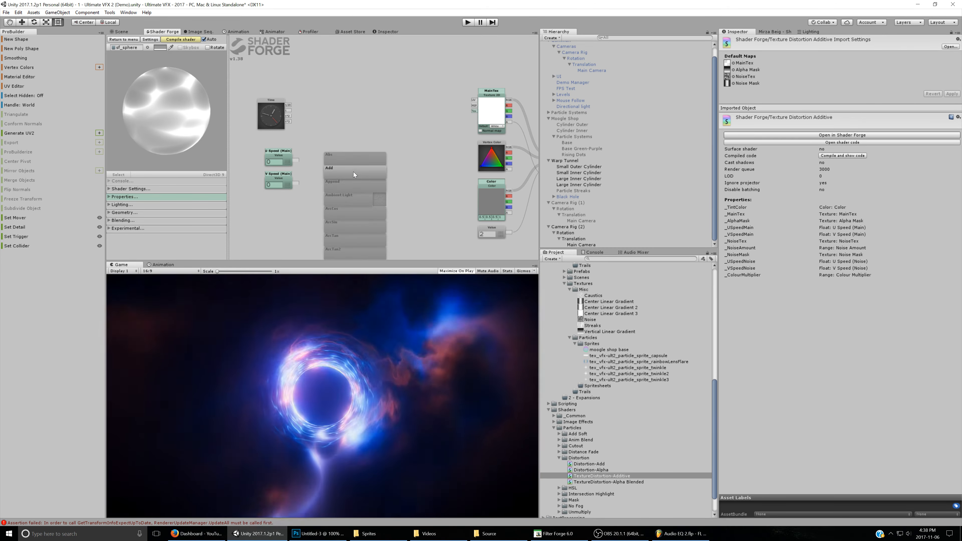
{"action": "left_click", "coordinate": [353, 182]}
{"action": "left_click", "coordinate": [350, 176]}
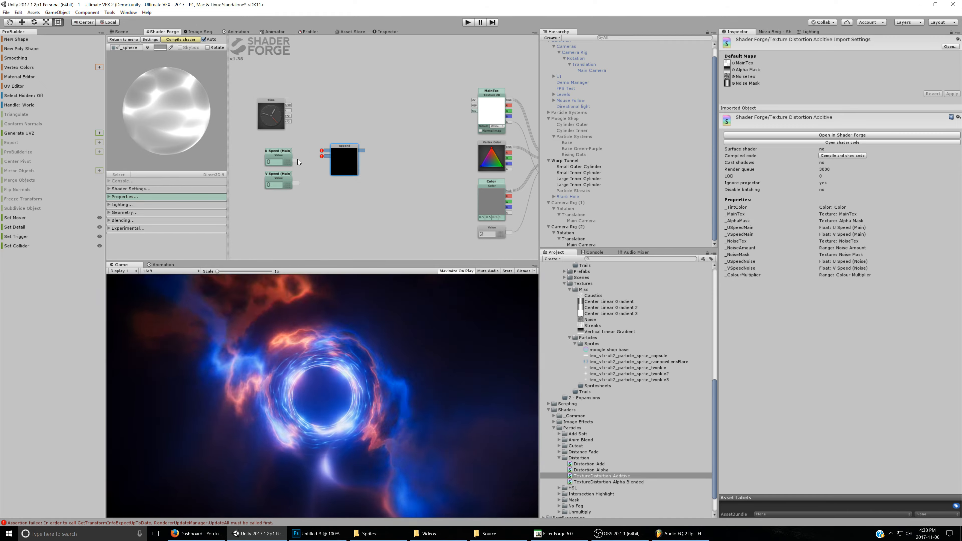
{"action": "left_click_drag", "start_coordinate": [298, 159], "coordinate": [325, 150]}
{"action": "left_click_drag", "start_coordinate": [296, 183], "coordinate": [337, 160]}
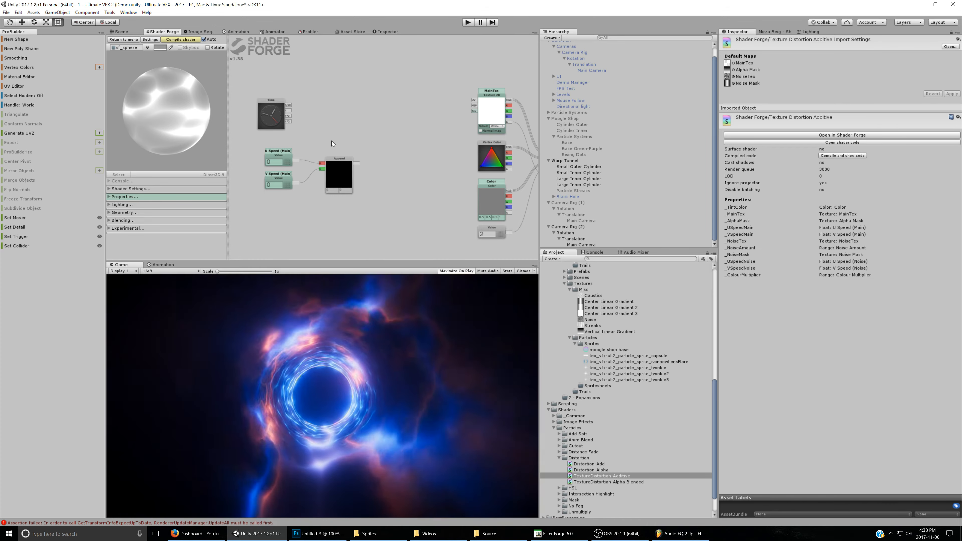
Add a Multiply node beside the Time node and connect the Time and Append outputs to its inputs
{"action": "left_click", "coordinate": [341, 115]}
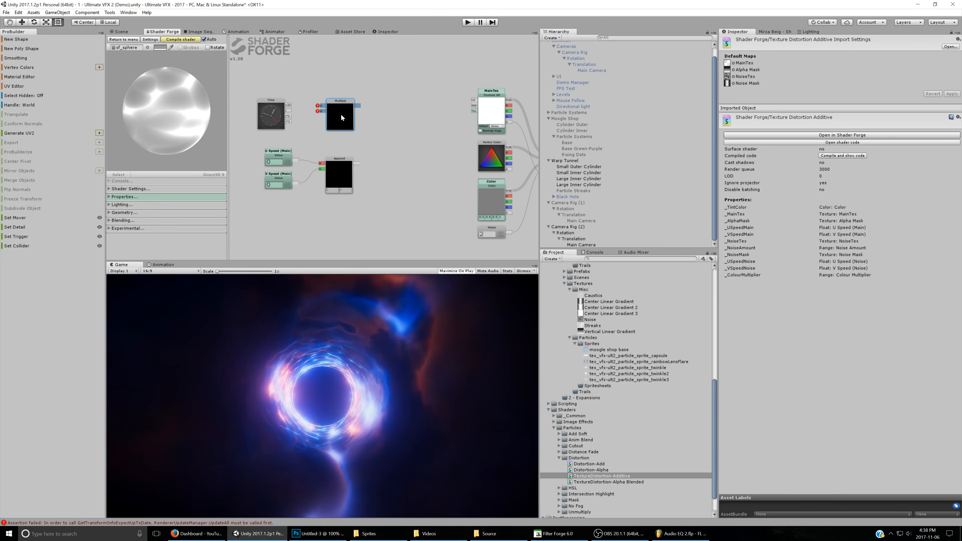
{"action": "left_click_drag", "start_coordinate": [289, 110], "coordinate": [326, 109]}
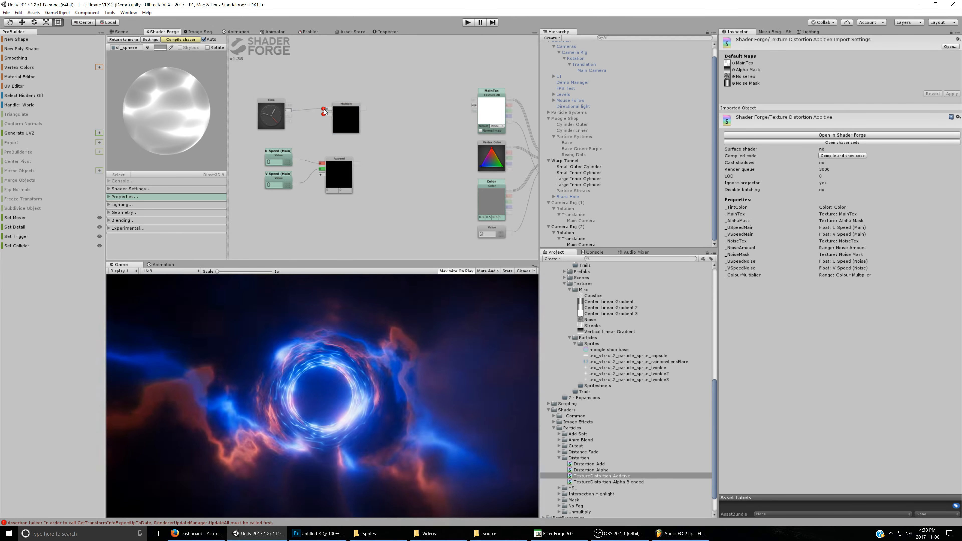
{"action": "left_click_drag", "start_coordinate": [357, 163], "coordinate": [327, 113]}
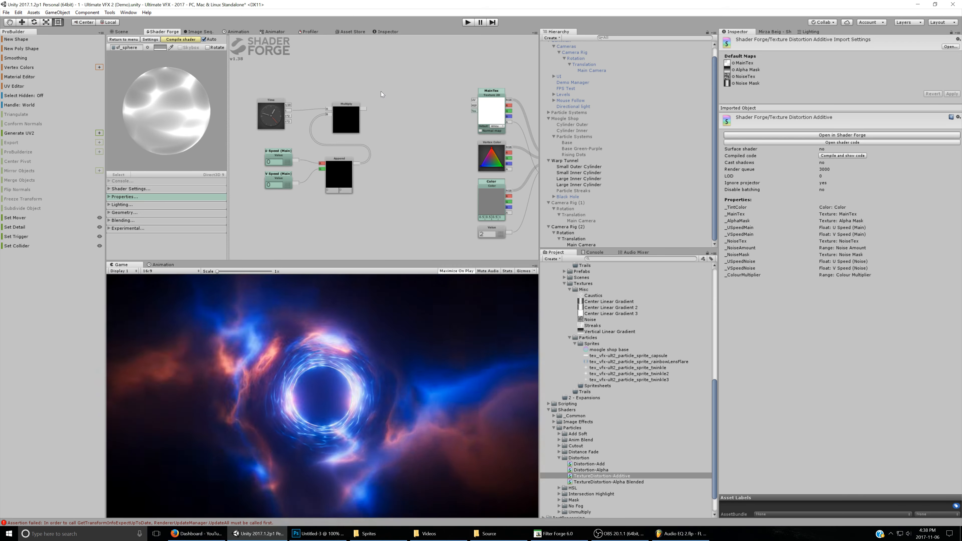
Add a UV Coordinates node and an Add node, and connect the UV and new Multiply outputs to the Add inputs
{"action": "middle_click_drag", "start_coordinate": [381, 92], "coordinate": [383, 104]}
{"action": "left_click_drag", "start_coordinate": [366, 120], "coordinate": [403, 112]}
{"action": "key", "text": "u"}
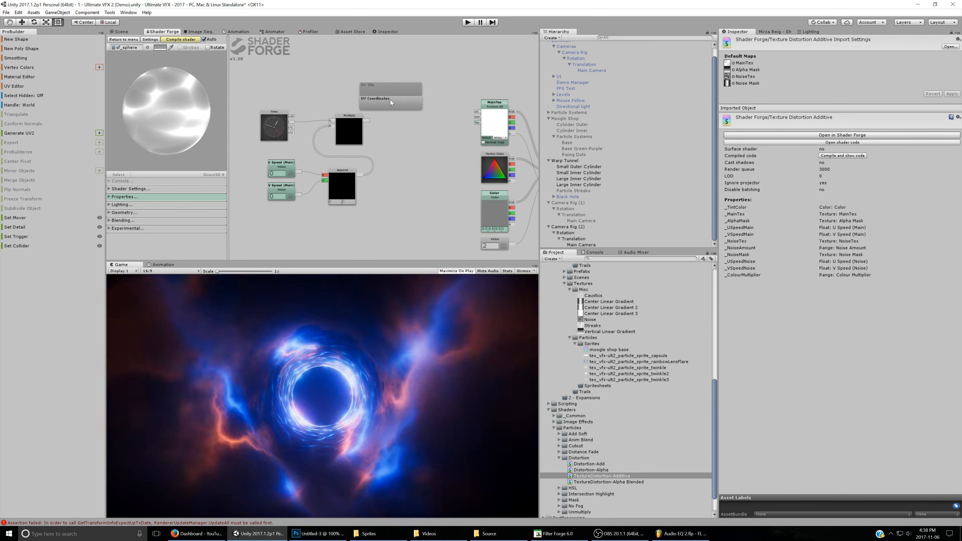
{"action": "left_click", "coordinate": [389, 100]}
{"action": "key", "text": "a"}
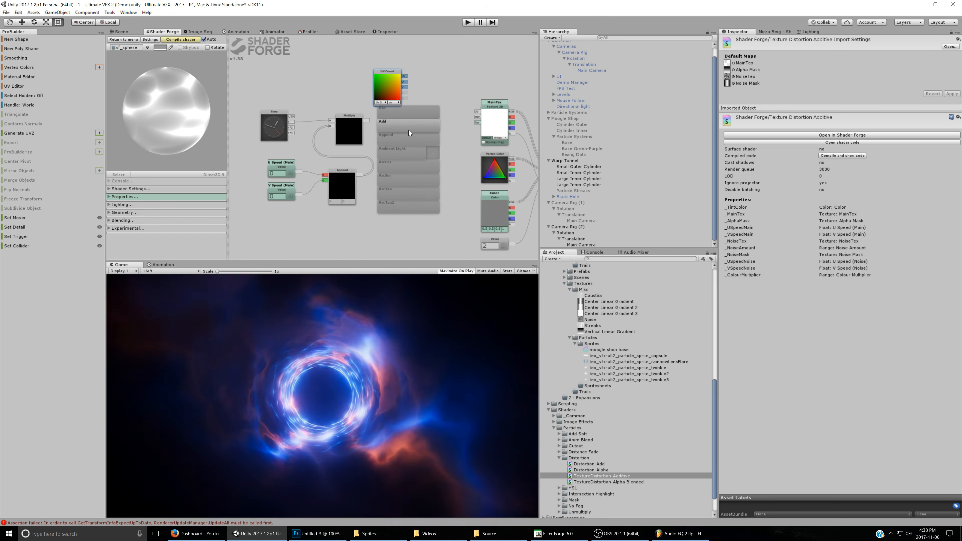
{"action": "left_click", "coordinate": [409, 130]}
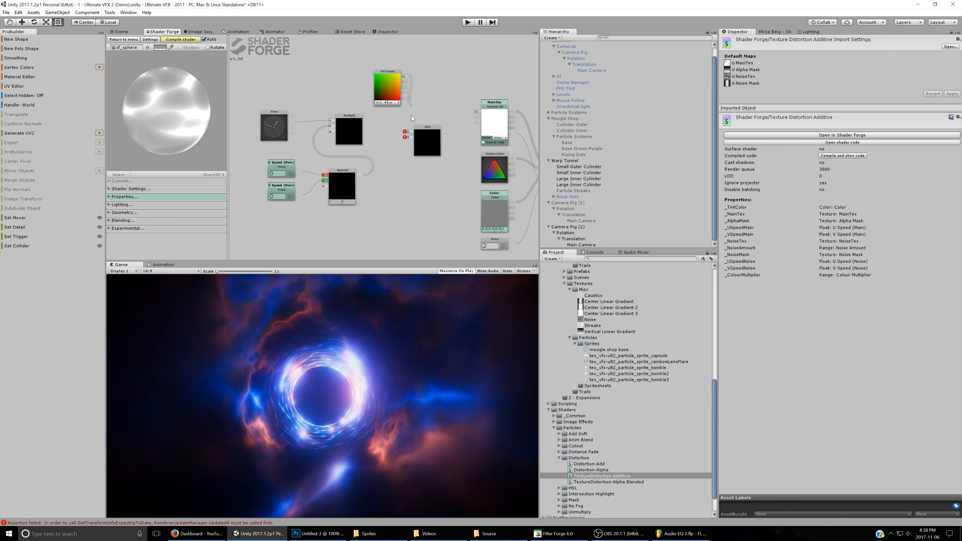
{"action": "left_click_drag", "start_coordinate": [411, 116], "coordinate": [409, 137]}
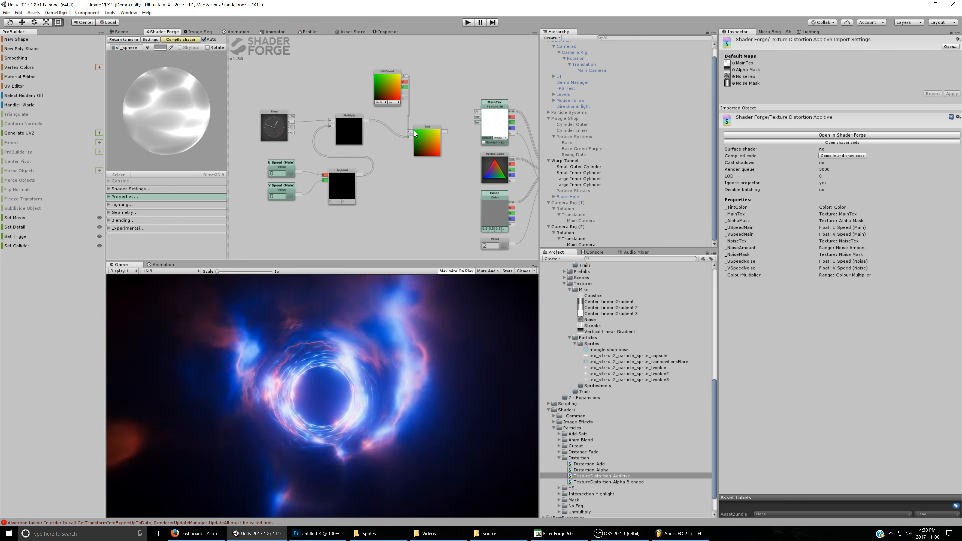
Place the UV Coordinates node above the Multiply node, align the Add node, and connect the Add output to MainTex's UV input
{"action": "middle_click_drag", "start_coordinate": [414, 131], "coordinate": [419, 112]}
{"action": "left_click_drag", "start_coordinate": [393, 85], "coordinate": [355, 85]}
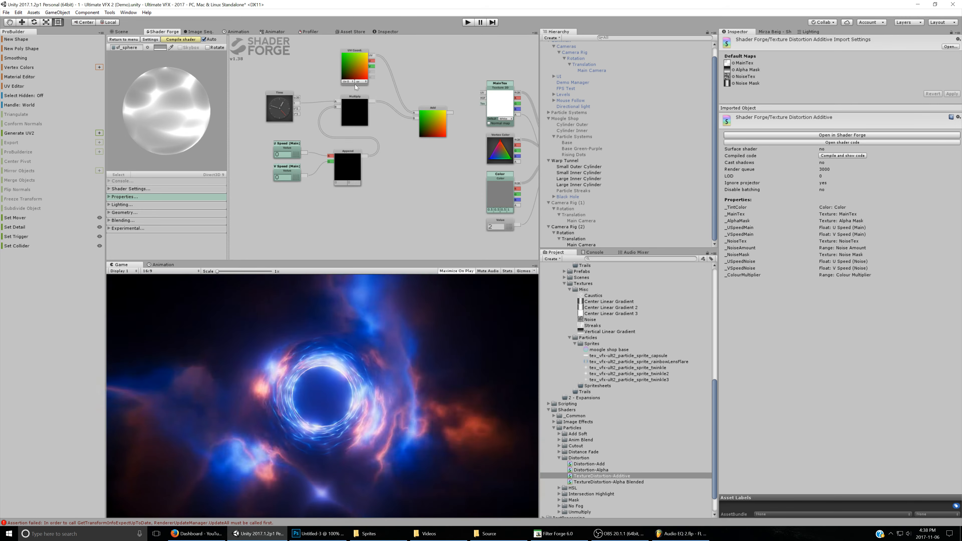
{"action": "left_click_drag", "start_coordinate": [421, 106], "coordinate": [413, 92]}
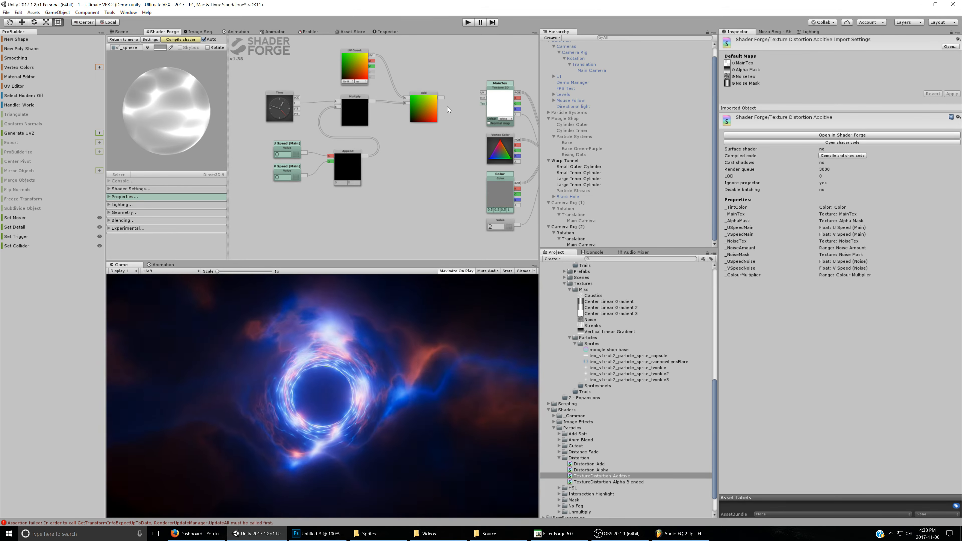
{"action": "middle_click_drag", "start_coordinate": [443, 106], "coordinate": [418, 142]}
{"action": "left_click_drag", "start_coordinate": [416, 131], "coordinate": [456, 128]}
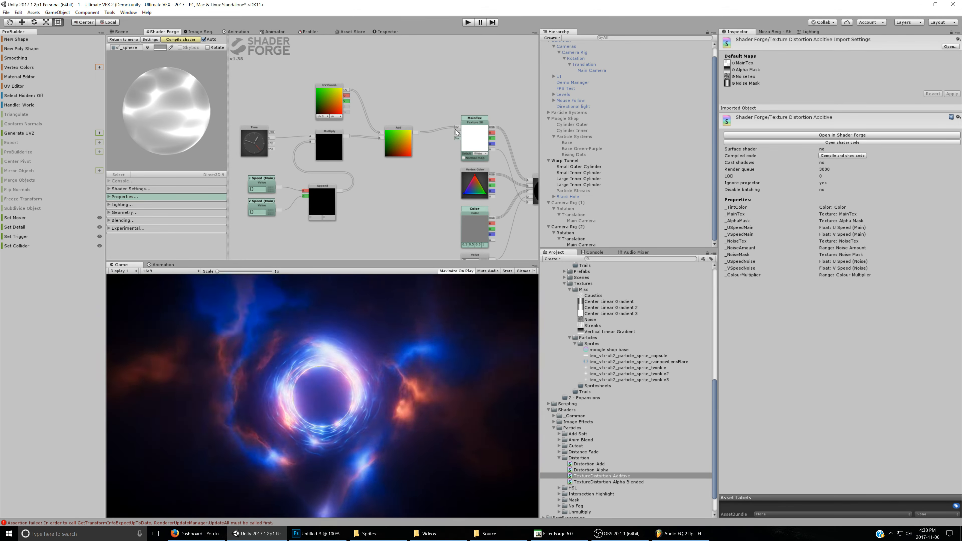
Set the default values of both U Speed (Main) and V Speed (Main) to 0.1
{"action": "left_click", "coordinate": [253, 189]}
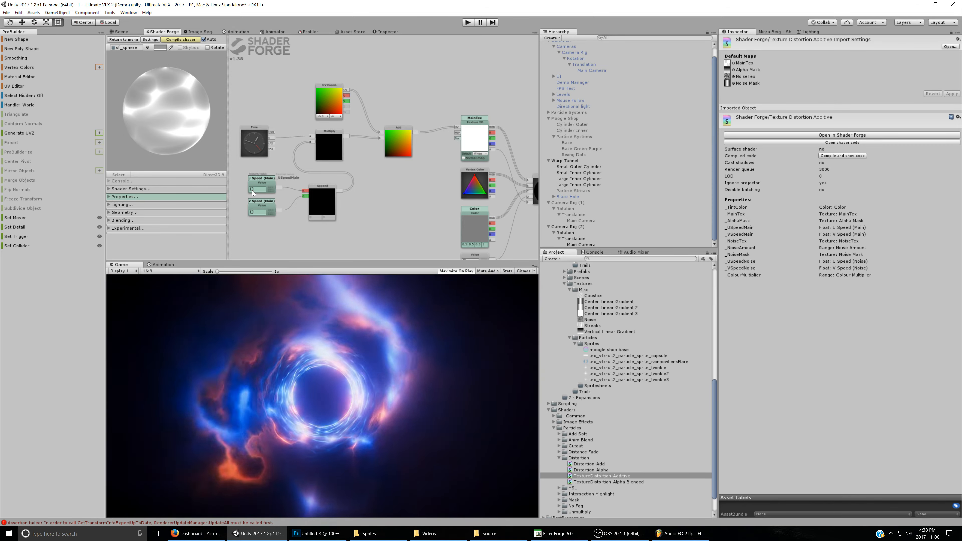
{"action": "type", "text": ".1"}
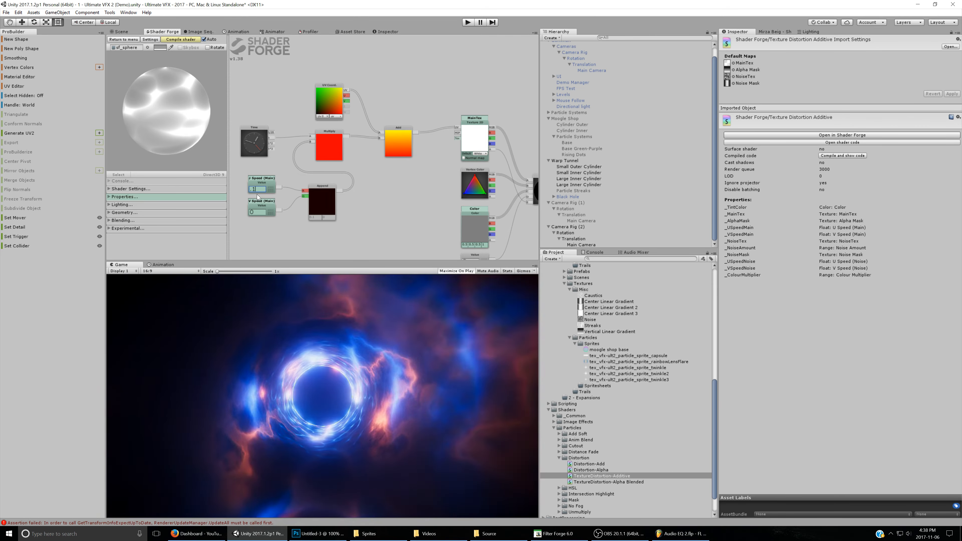
{"action": "left_click", "coordinate": [259, 213]}
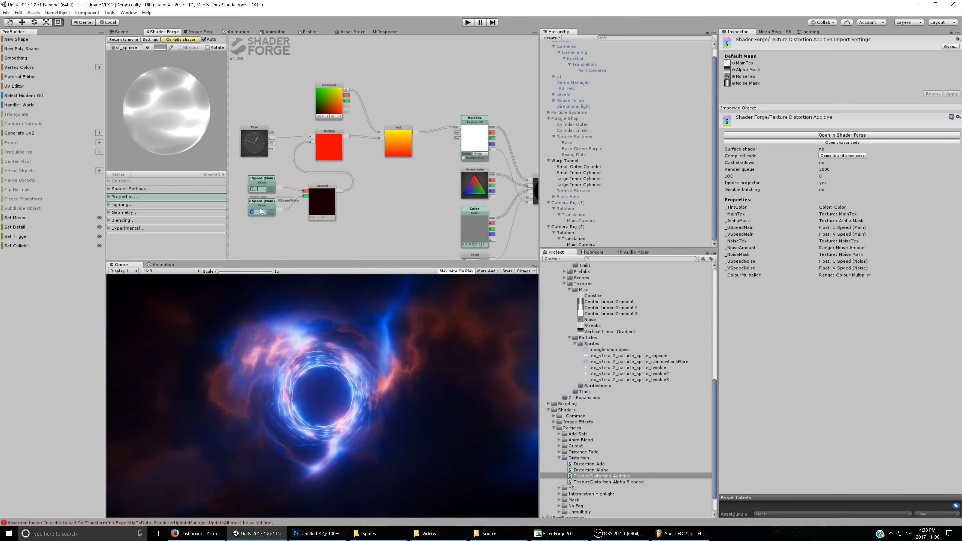
{"action": "type", "text": ".1"}
{"action": "key", "text": "Tab"}
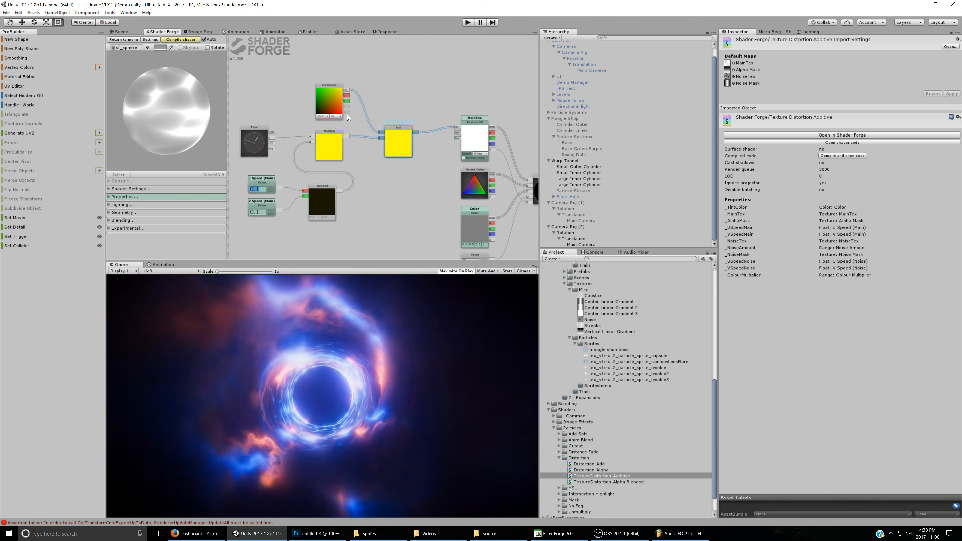
Deactivate the Warp Tunnel object in the scene hierarchy
{"action": "left_click", "coordinate": [334, 108]}
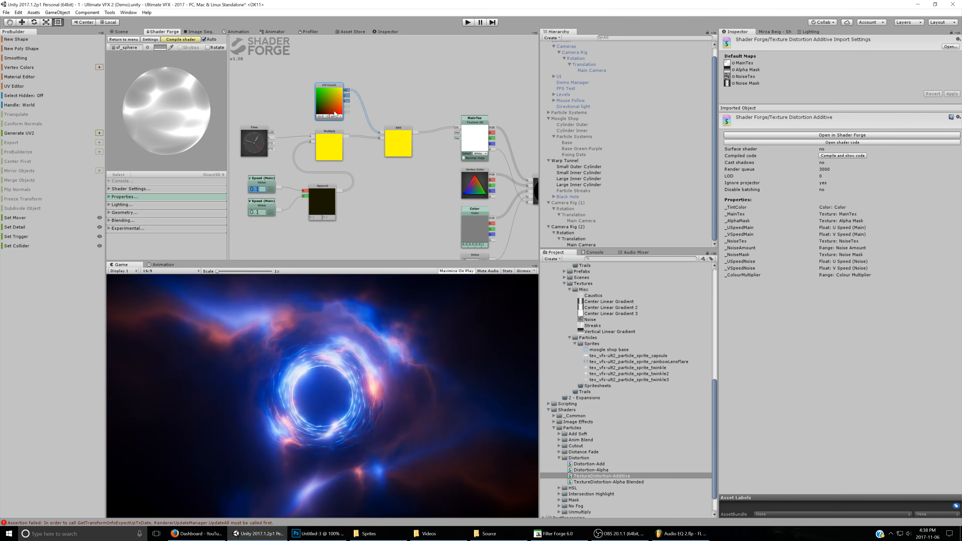
{"action": "scroll", "coordinate": [633, 297], "scroll_direction": "up", "scroll_amount": 10}
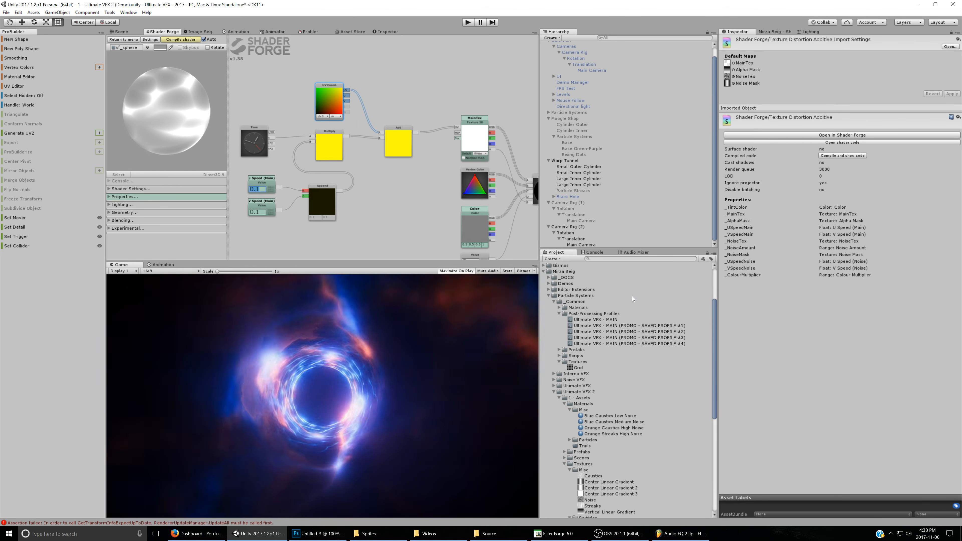
{"action": "scroll", "coordinate": [632, 295], "scroll_direction": "up", "scroll_amount": 3}
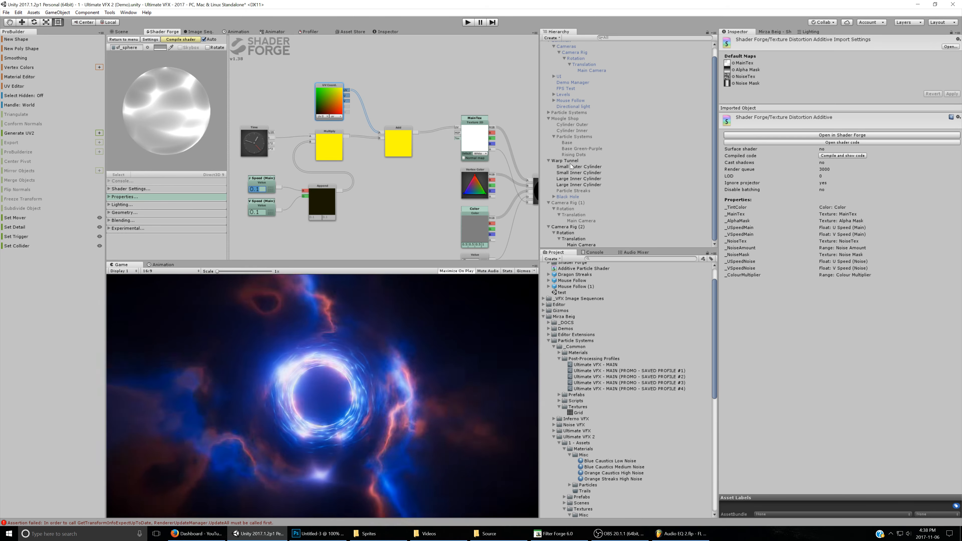
{"action": "scroll", "coordinate": [554, 162], "scroll_direction": "up", "scroll_amount": 1}
{"action": "left_click", "coordinate": [557, 169]}
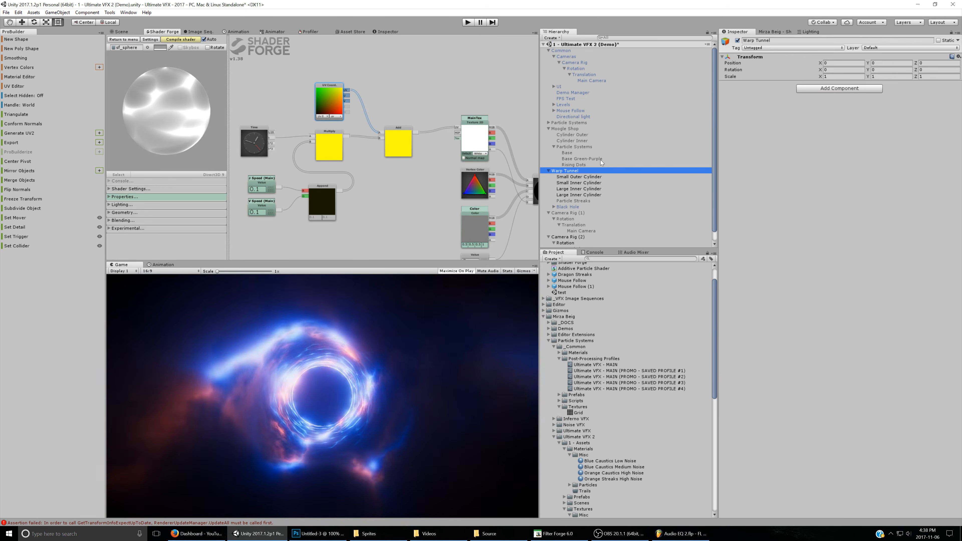
{"action": "left_click", "coordinate": [737, 40]}
Create a 3D Quad object in the scene
{"action": "left_click", "coordinate": [552, 38]}
{"action": "mouse_move", "coordinate": [563, 66]}
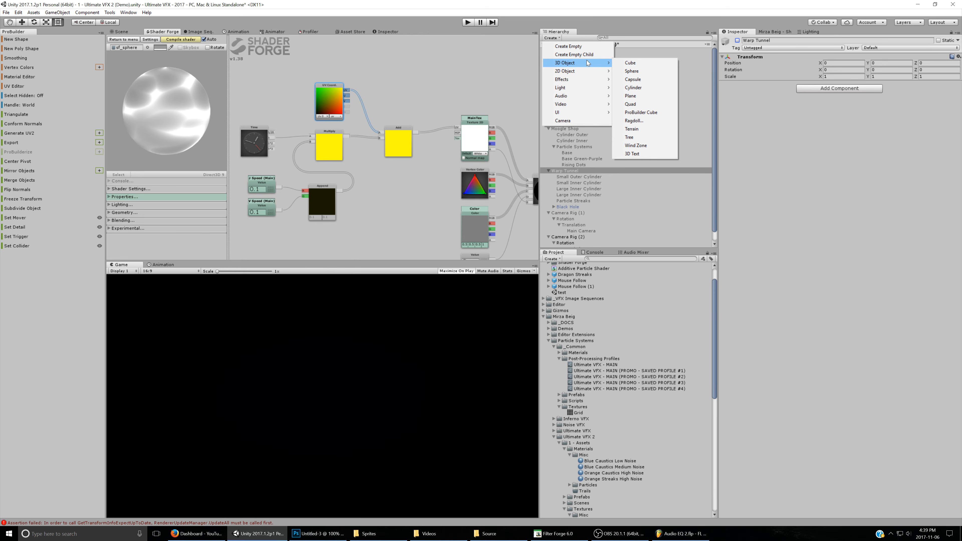
{"action": "left_click", "coordinate": [631, 105]}
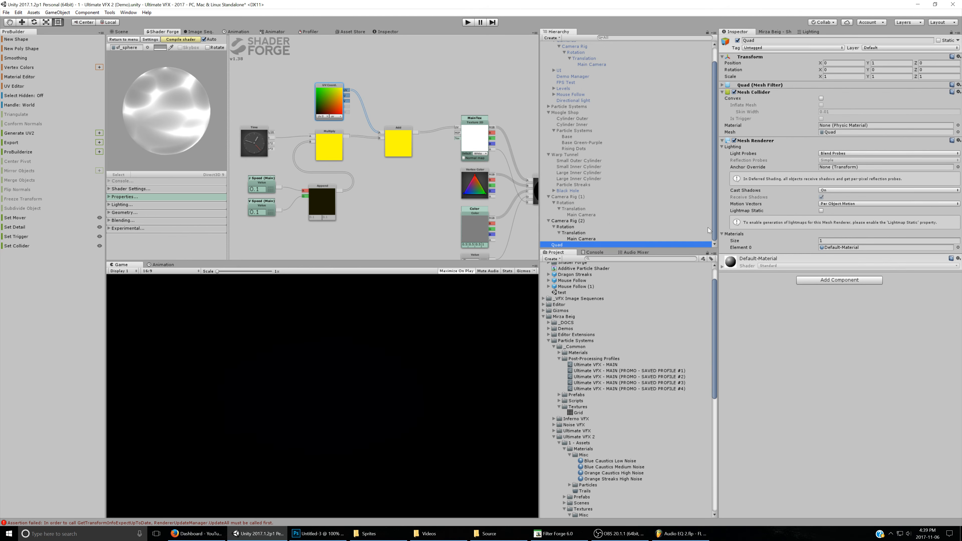
Create a new material in the _Tests folder and name it Additive Texture Material
{"action": "scroll", "coordinate": [593, 289], "scroll_direction": "up", "scroll_amount": 3}
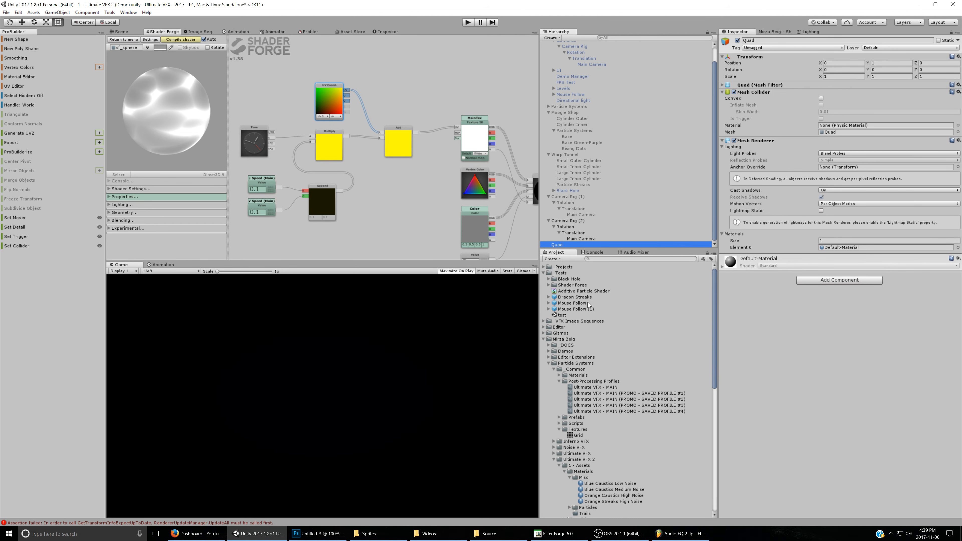
{"action": "right_click", "coordinate": [561, 274]}
{"action": "mouse_move", "coordinate": [572, 276]}
{"action": "left_click", "coordinate": [688, 113]}
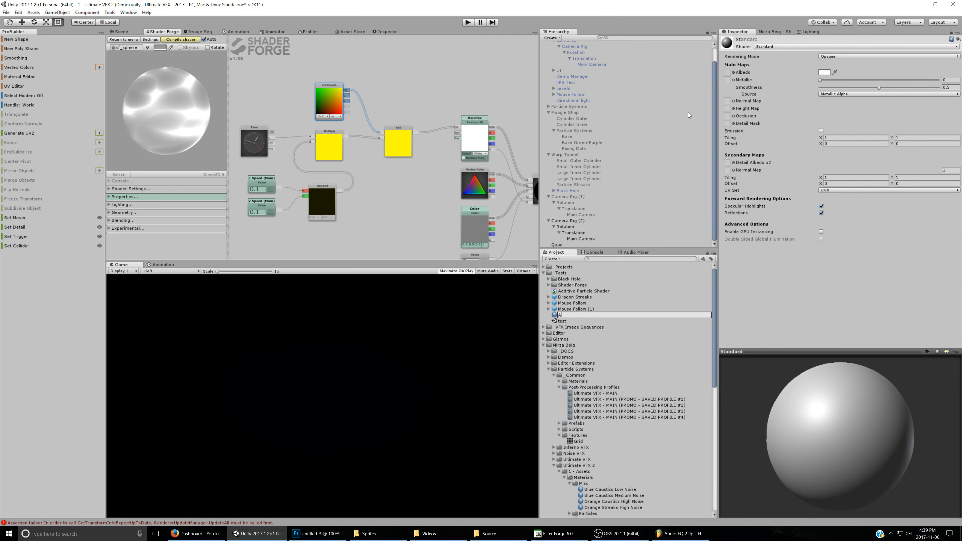
{"action": "type", "text": "Additive Texture"}
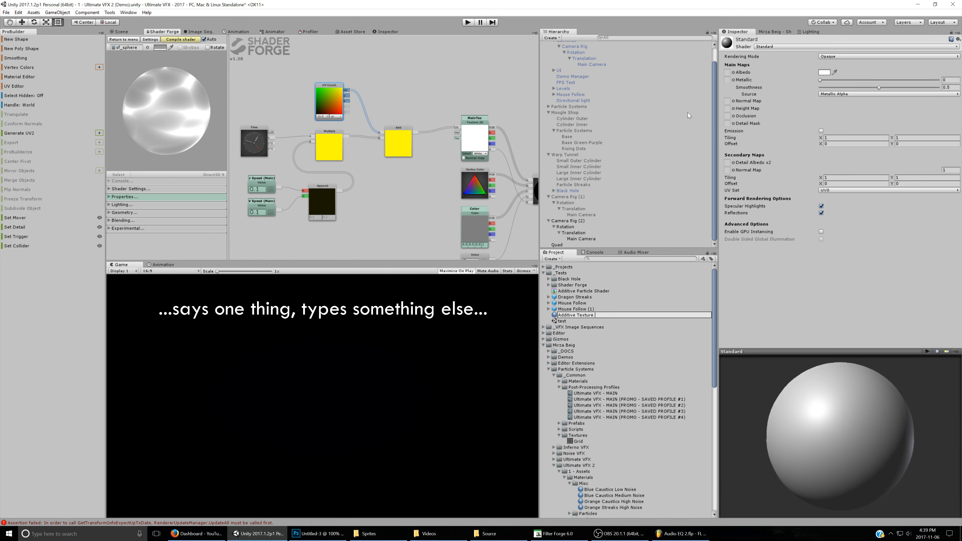
{"action": "type", "text": " Material"}
{"action": "key", "text": "Return"}
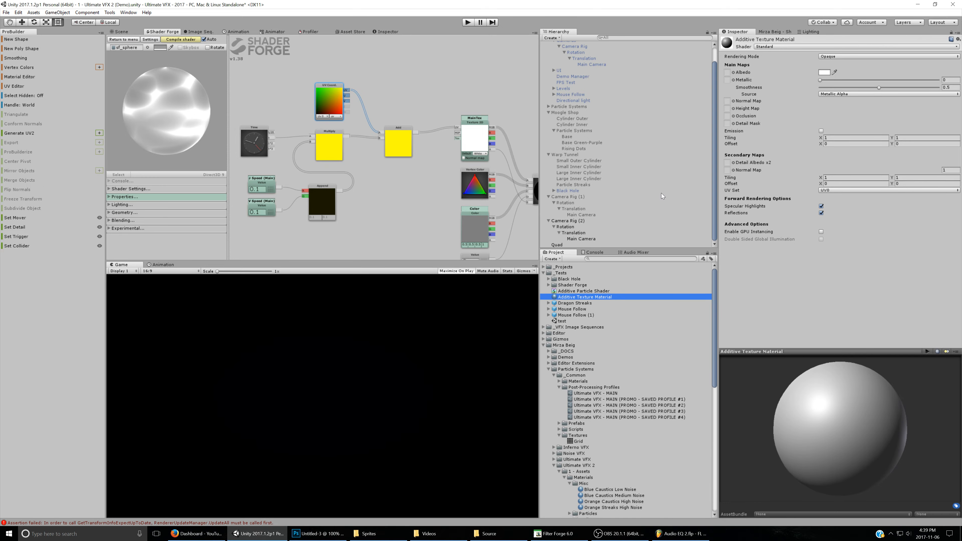
Assign the Shader Forge/Additive Particle Shader to the Additive Texture Material
{"action": "left_click", "coordinate": [567, 244]}
{"action": "left_click", "coordinate": [595, 296]}
{"action": "left_click", "coordinate": [776, 46]}
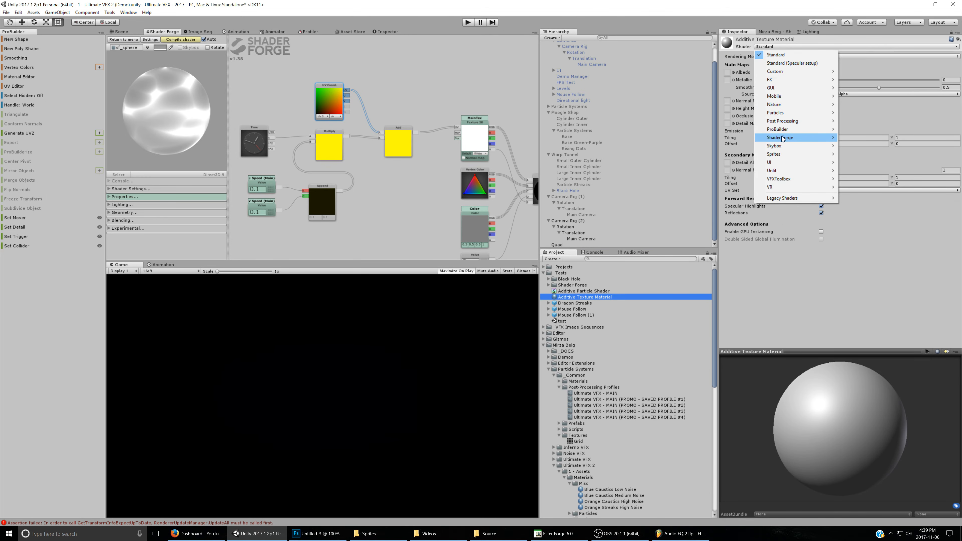
{"action": "mouse_move", "coordinate": [782, 139]}
{"action": "left_click", "coordinate": [867, 138]}
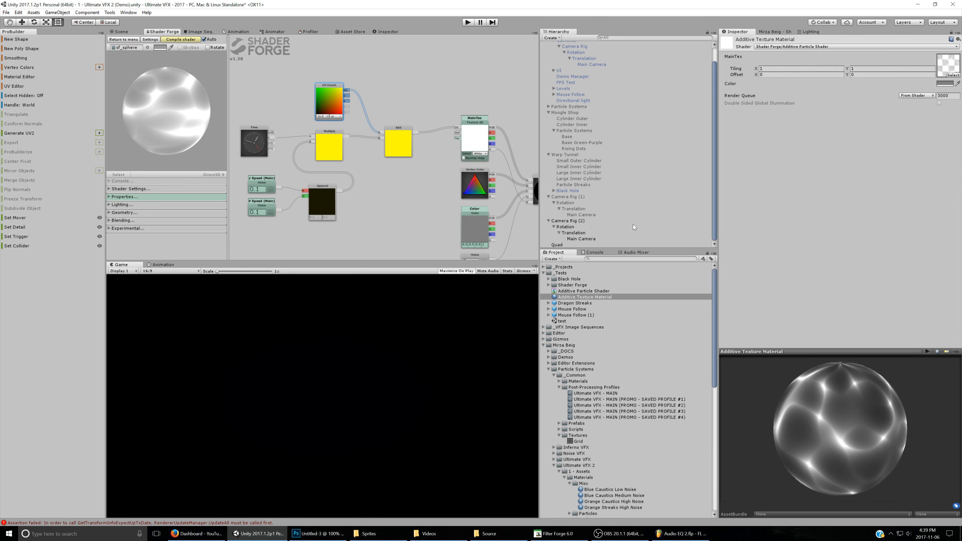
Apply Additive Texture Material to the Quad and show the Quad in a perspective Scene view
{"action": "left_click", "coordinate": [559, 246]}
{"action": "left_click_drag", "start_coordinate": [591, 297], "coordinate": [603, 290]}
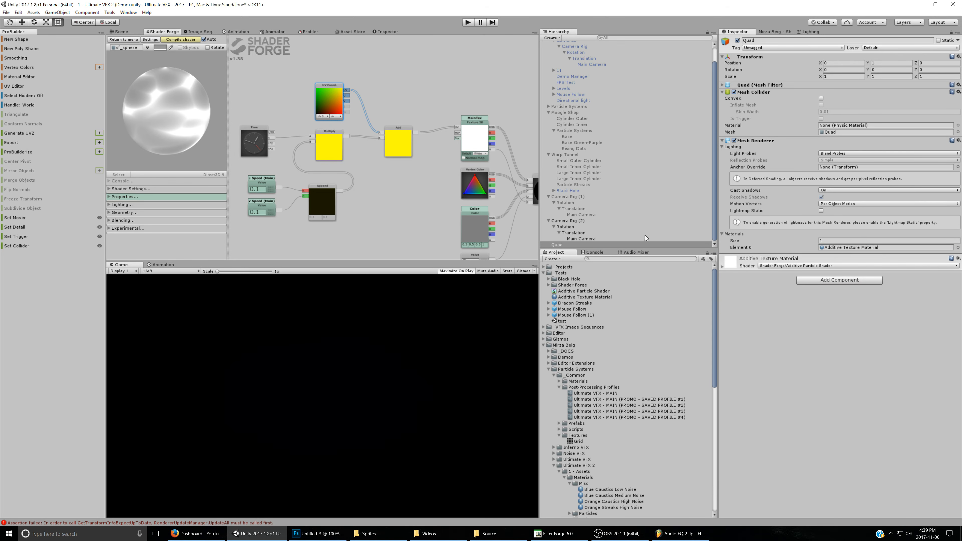
{"action": "left_click", "coordinate": [128, 33]}
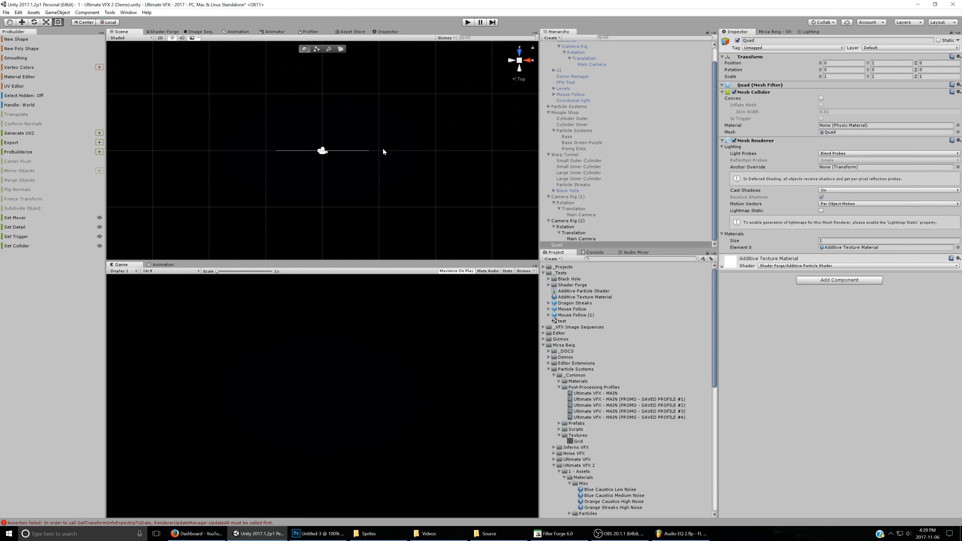
{"action": "left_click", "coordinate": [519, 60]}
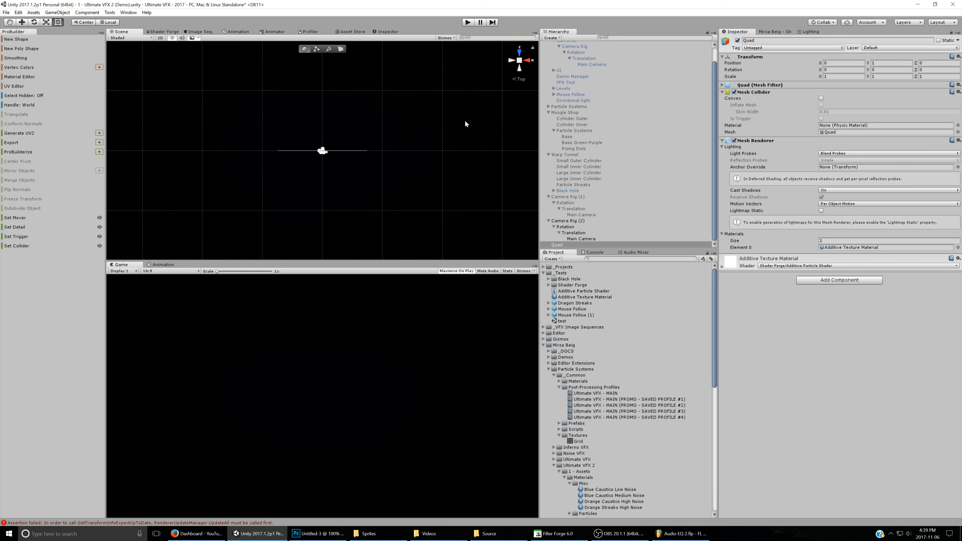
{"action": "left_click_drag", "start_coordinate": [466, 122], "coordinate": [391, 136], "text": "alt"}
{"action": "scroll", "coordinate": [394, 136], "scroll_direction": "up", "scroll_amount": 2}
Compile the shader in Shader Forge and return to the Scene view of the Quad
{"action": "left_click", "coordinate": [163, 32]}
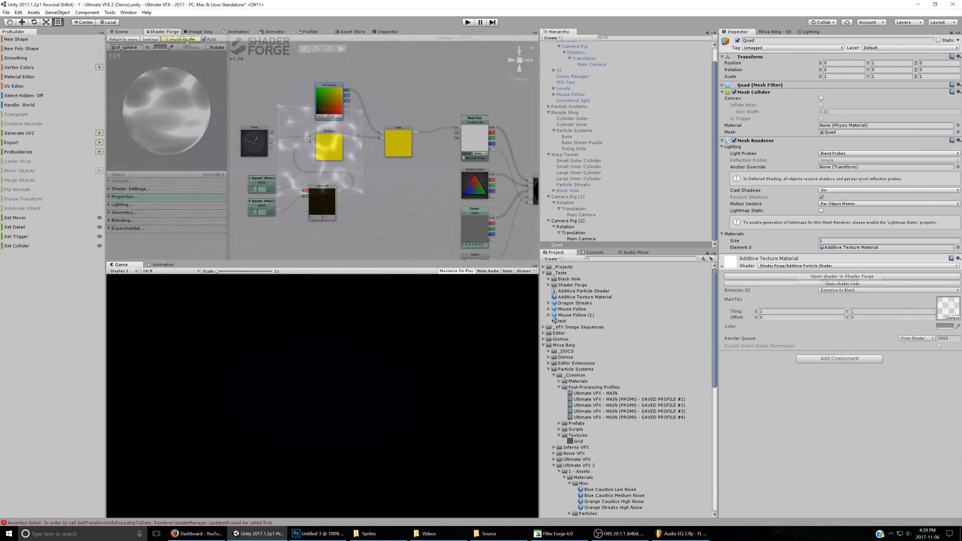
{"action": "left_click", "coordinate": [128, 32]}
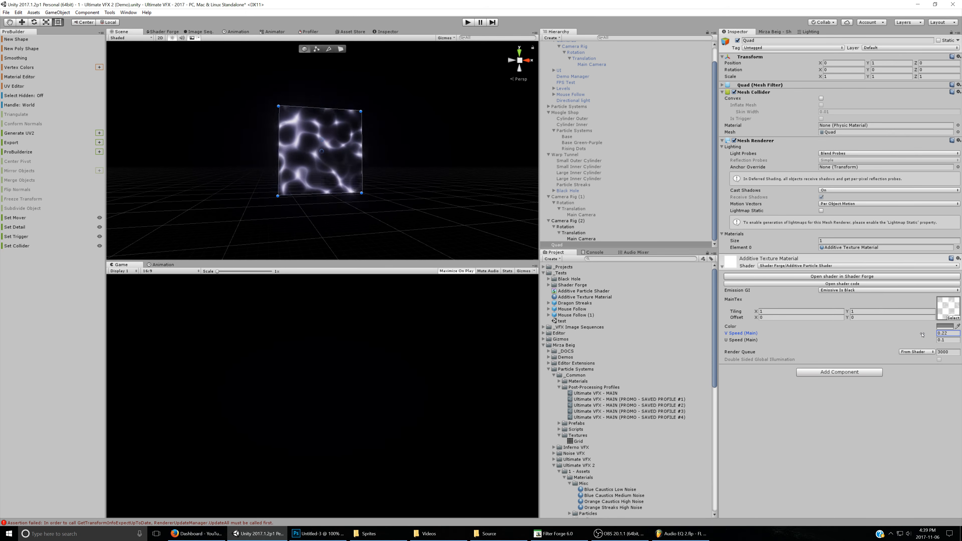
Try different V Speed (Main) and U Speed (Main) values on the Quad's material, and undo the changes
{"action": "left_click_drag", "start_coordinate": [921, 333], "coordinate": [930, 341]}
{"action": "key", "text": "ctrl+z"}
{"action": "key", "text": "ctrl+z"}
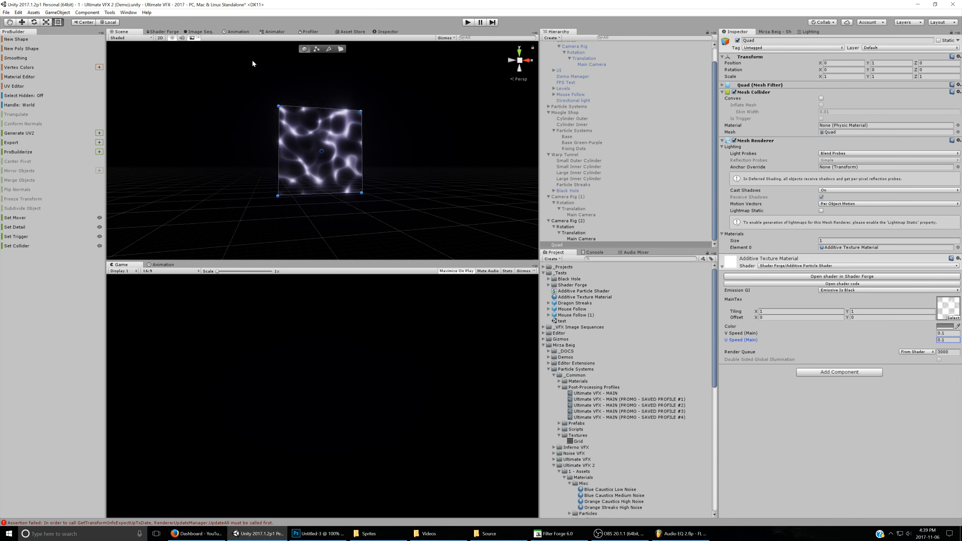
{"action": "left_click", "coordinate": [160, 33]}
{"action": "middle_click_drag", "start_coordinate": [378, 150], "coordinate": [412, 201]}
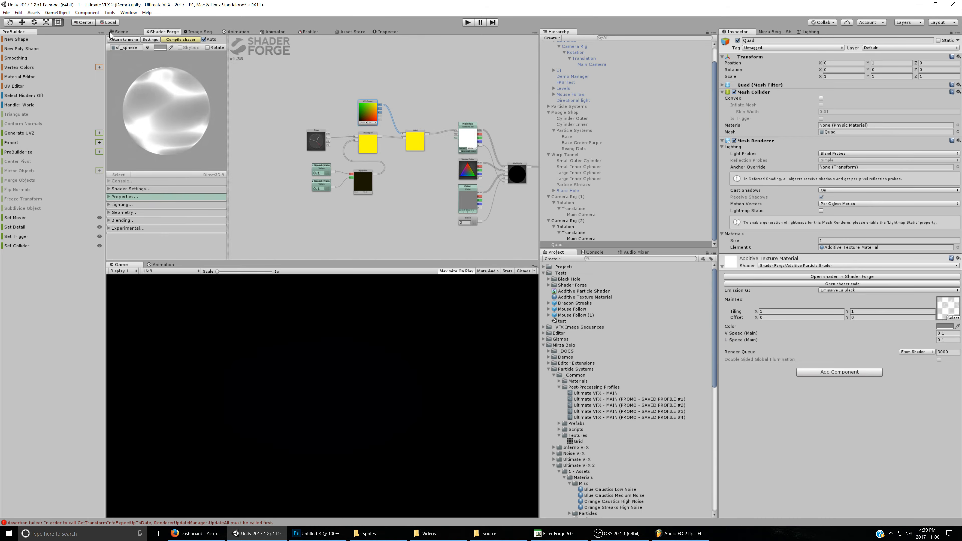
{"action": "left_click", "coordinate": [122, 32]}
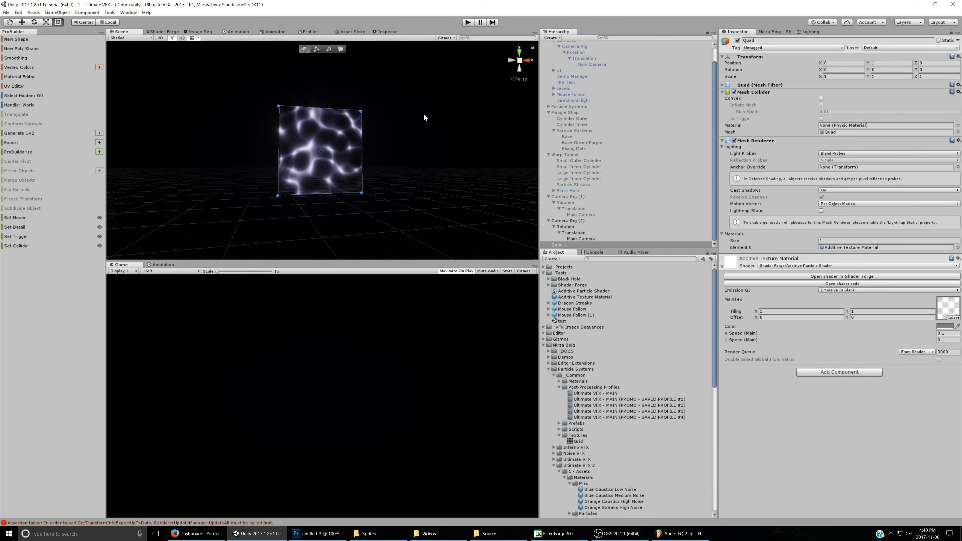
Add a Texture 2D node in Shader Forge in the empty space below the existing graph
{"action": "left_click", "coordinate": [167, 32]}
{"action": "middle_click_drag", "start_coordinate": [424, 206], "coordinate": [358, 151]}
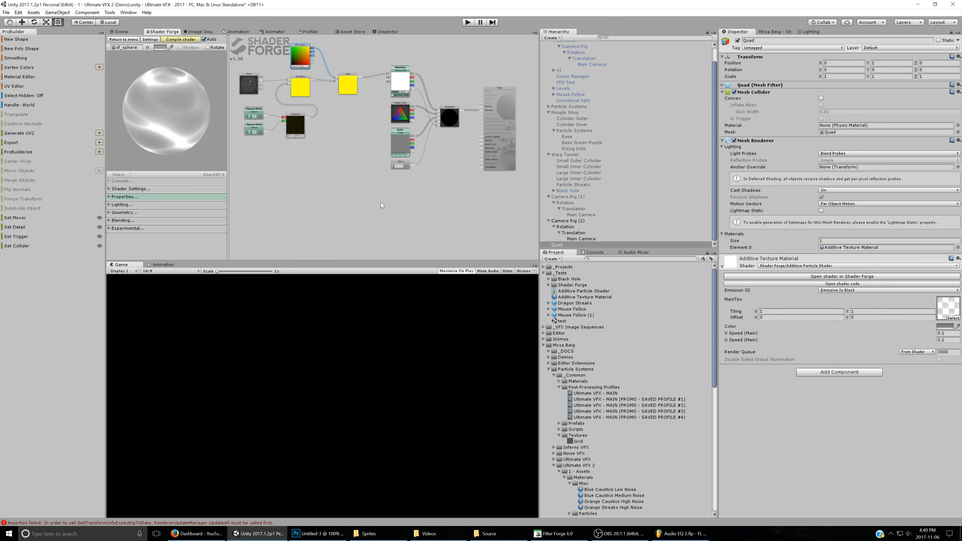
{"action": "key", "text": "t"}
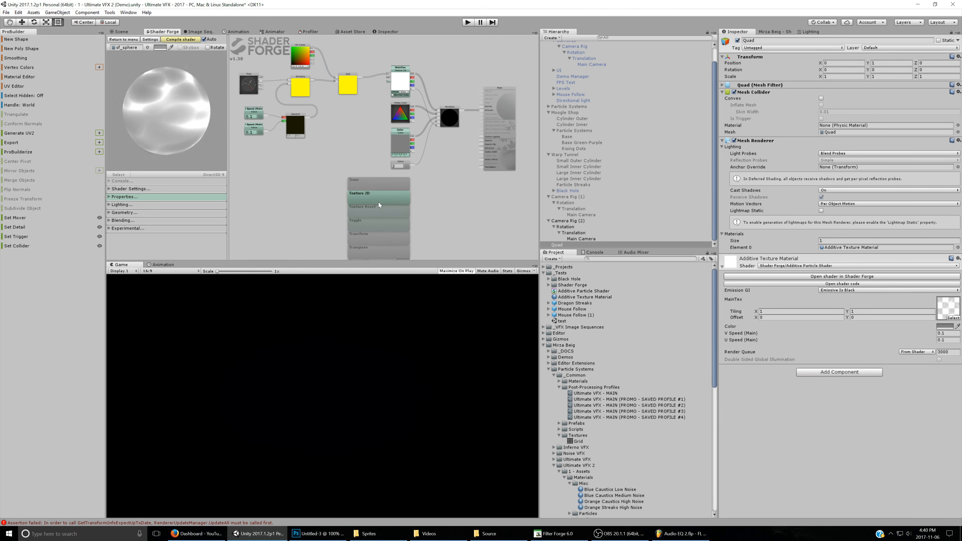
{"action": "left_click", "coordinate": [379, 205]}
{"action": "left_click_drag", "start_coordinate": [375, 190], "coordinate": [381, 197]}
{"action": "mouse_move", "coordinate": [387, 218]}
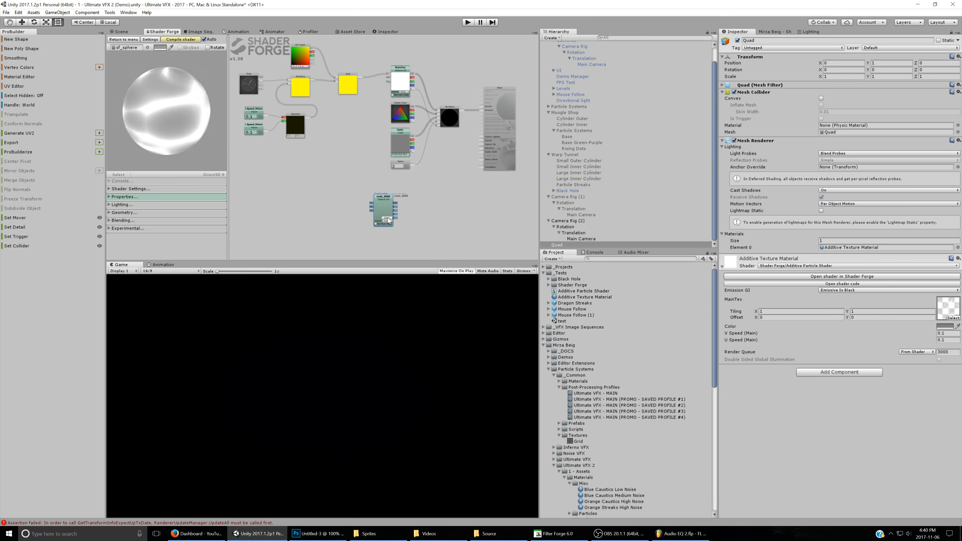
Add a second Multiply node and place it below the existing Multiply that combines the texture and colors
{"action": "middle_click_drag", "start_coordinate": [414, 200], "coordinate": [383, 194]}
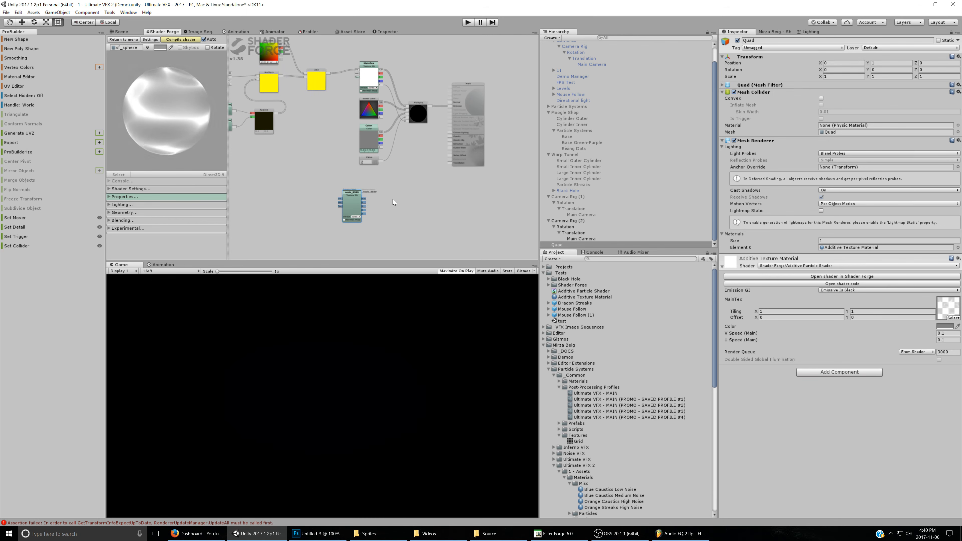
{"action": "left_click", "coordinate": [400, 200]}
{"action": "key", "text": "m"}
{"action": "left_click", "coordinate": [400, 199]}
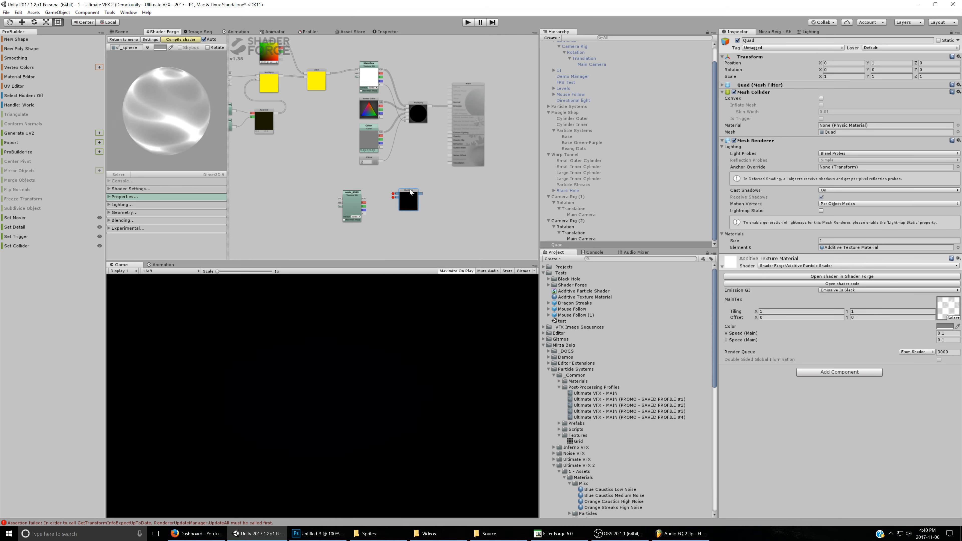
{"action": "left_click_drag", "start_coordinate": [401, 192], "coordinate": [421, 194]}
{"action": "left_click_drag", "start_coordinate": [423, 197], "coordinate": [423, 167]}
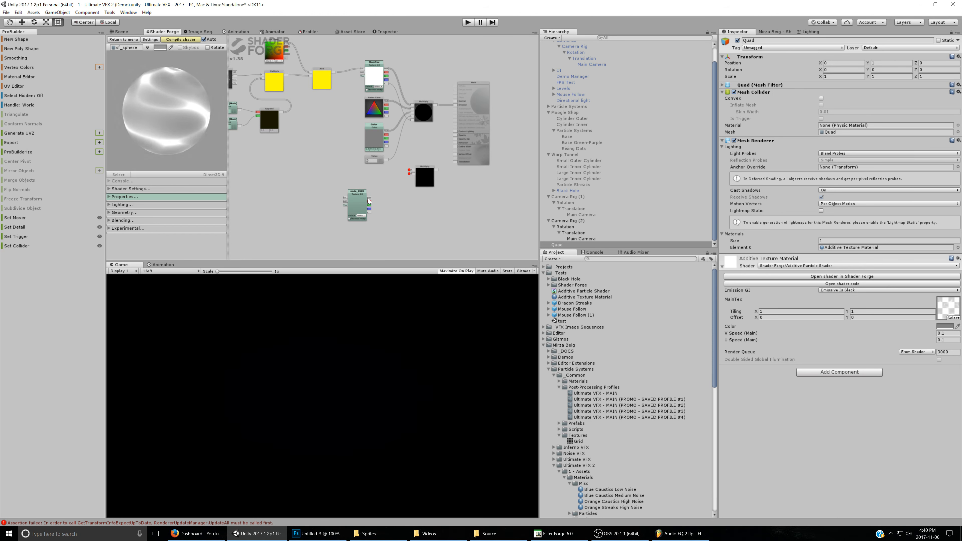
Connect the new texture's output and MainTex's alpha output to the inputs of the new Multiply node
{"action": "left_click_drag", "start_coordinate": [368, 199], "coordinate": [425, 169]}
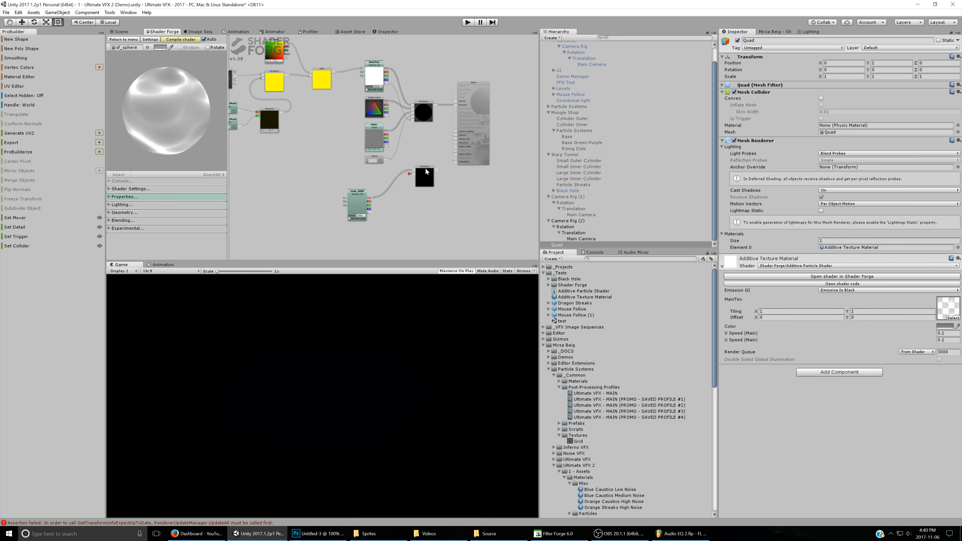
{"action": "middle_click_drag", "start_coordinate": [421, 165], "coordinate": [422, 155]}
{"action": "left_click_drag", "start_coordinate": [388, 77], "coordinate": [414, 159]}
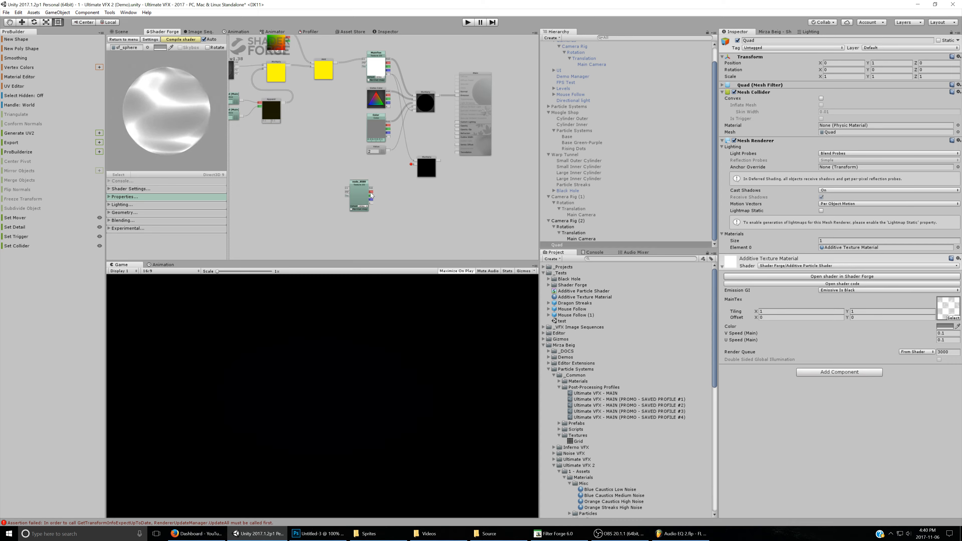
Assign the Vertical Linear Gradient texture to the new Texture 2D node and connect its output to the Multiply nodes
{"action": "left_click", "coordinate": [361, 202]}
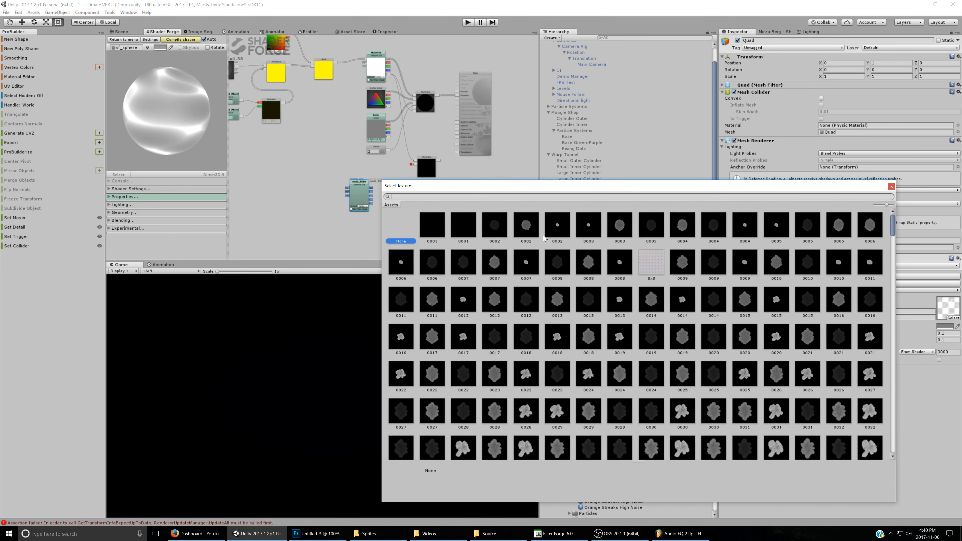
{"action": "type", "text": "grad"}
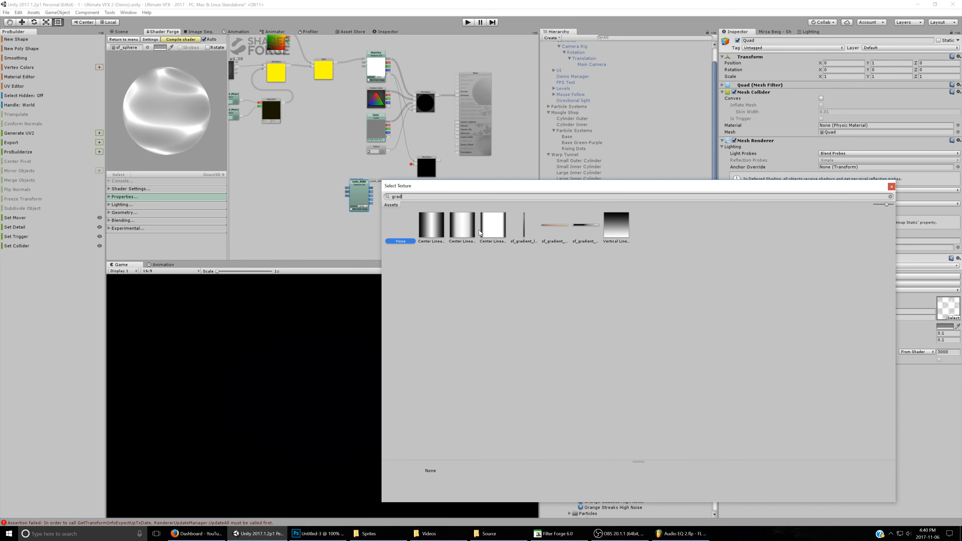
{"action": "double_click", "coordinate": [614, 232]}
{"action": "left_click_drag", "start_coordinate": [373, 192], "coordinate": [412, 111]}
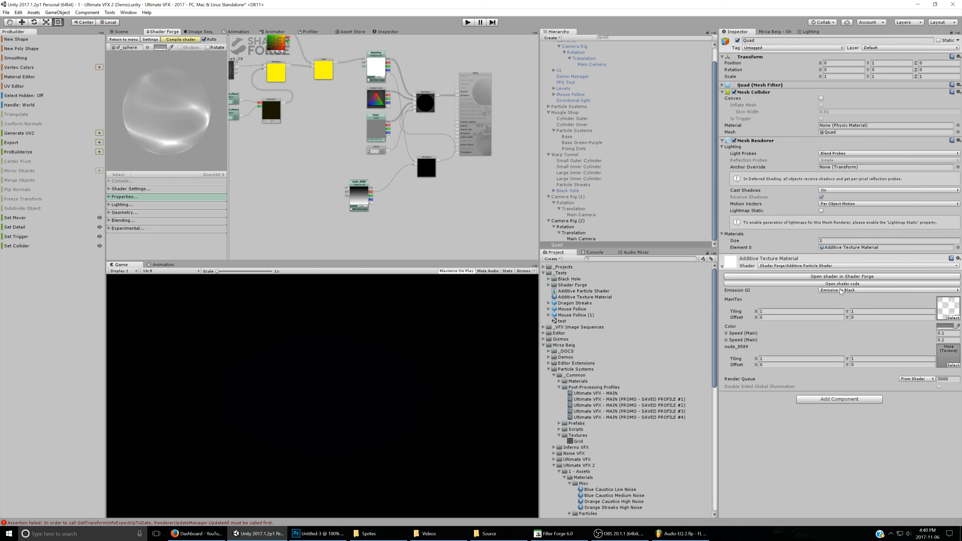
Assign the Vertical Linear Gradient texture to the node_8589 slot of the quad's material and check it in the scene
{"action": "left_click", "coordinate": [121, 32]}
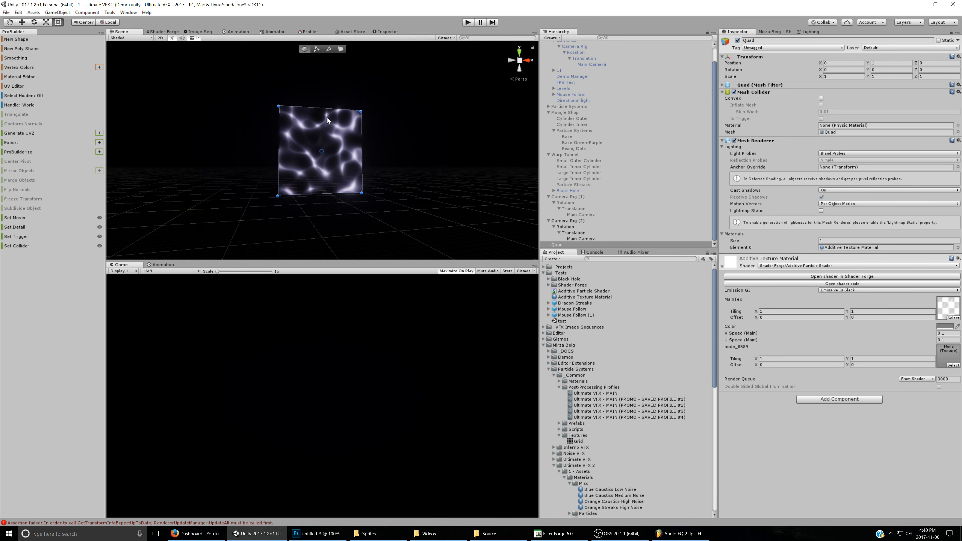
{"action": "left_click", "coordinate": [953, 366]}
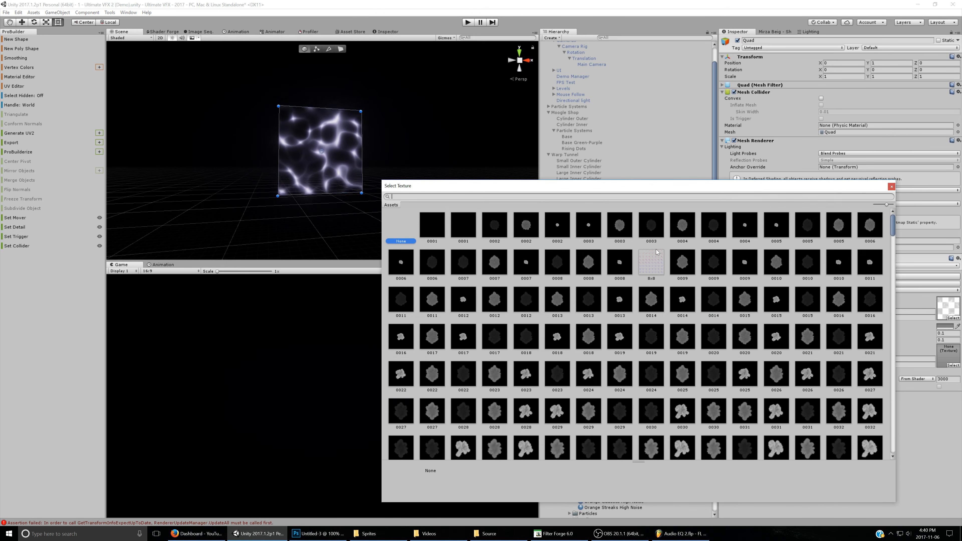
{"action": "scroll", "coordinate": [418, 221], "scroll_direction": "down", "scroll_amount": 1}
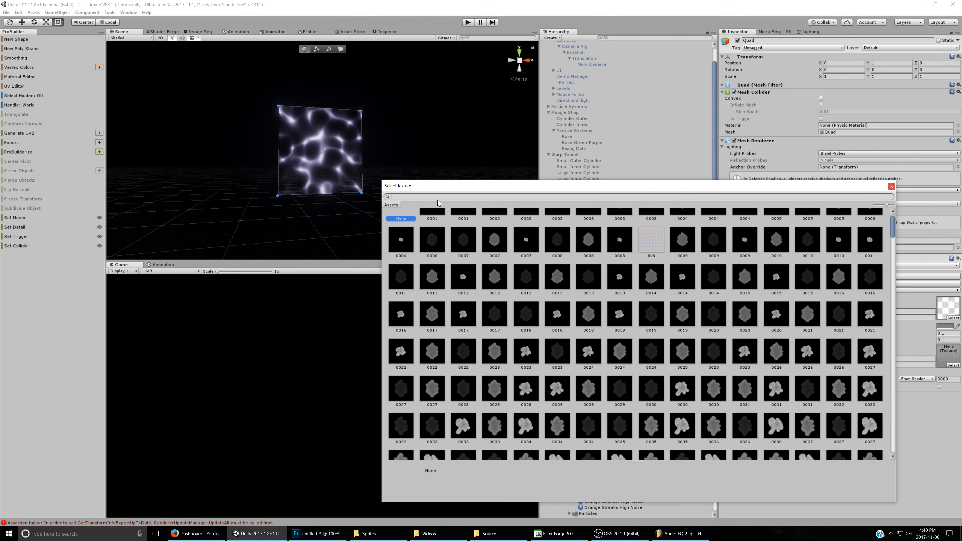
{"action": "type", "text": "grad"}
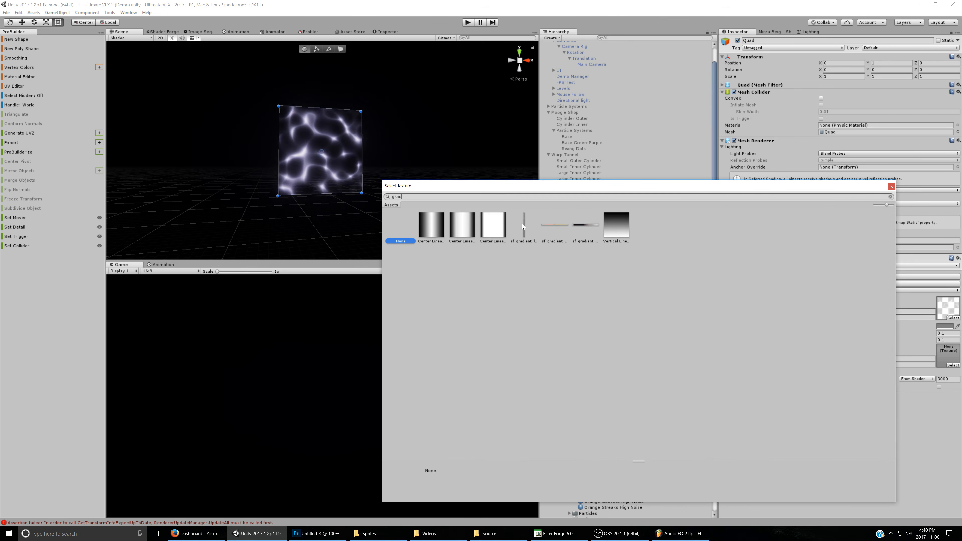
{"action": "double_click", "coordinate": [647, 225]}
{"action": "left_click_drag", "start_coordinate": [393, 150], "coordinate": [333, 150], "text": "alt"}
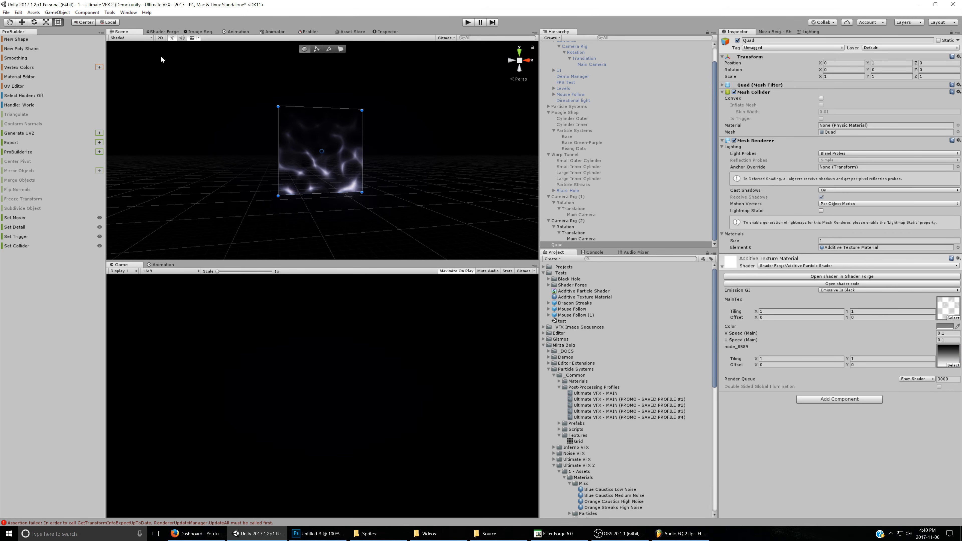
Return to the shader graph and move the second Multiply node down beside the gradient texture node
{"action": "left_click", "coordinate": [162, 32]}
{"action": "scroll", "coordinate": [360, 123], "scroll_direction": "down", "scroll_amount": 3}
{"action": "middle_click_drag", "start_coordinate": [412, 154], "coordinate": [445, 189]}
{"action": "left_click_drag", "start_coordinate": [444, 189], "coordinate": [426, 207]}
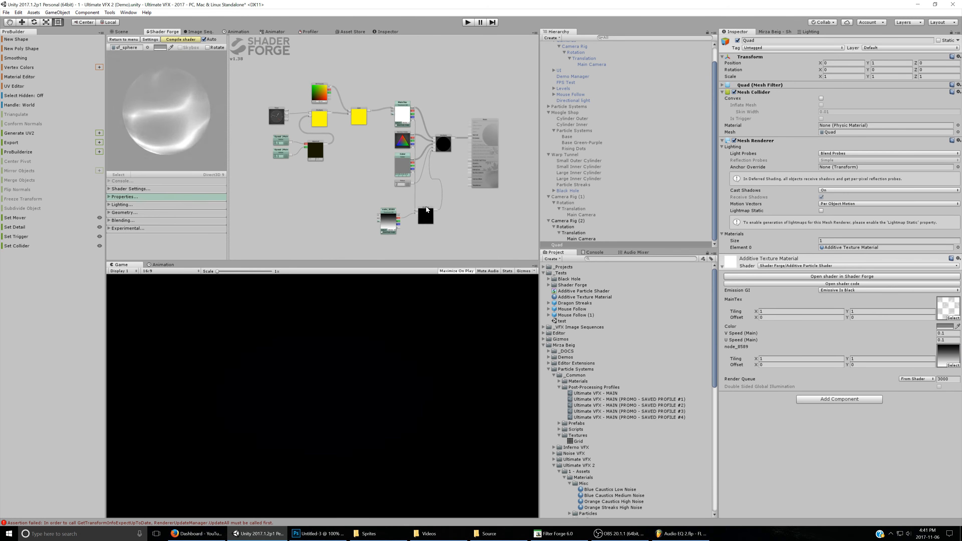
{"action": "middle_click_drag", "start_coordinate": [426, 207], "coordinate": [458, 205]}
{"action": "left_click_drag", "start_coordinate": [459, 207], "coordinate": [469, 207]}
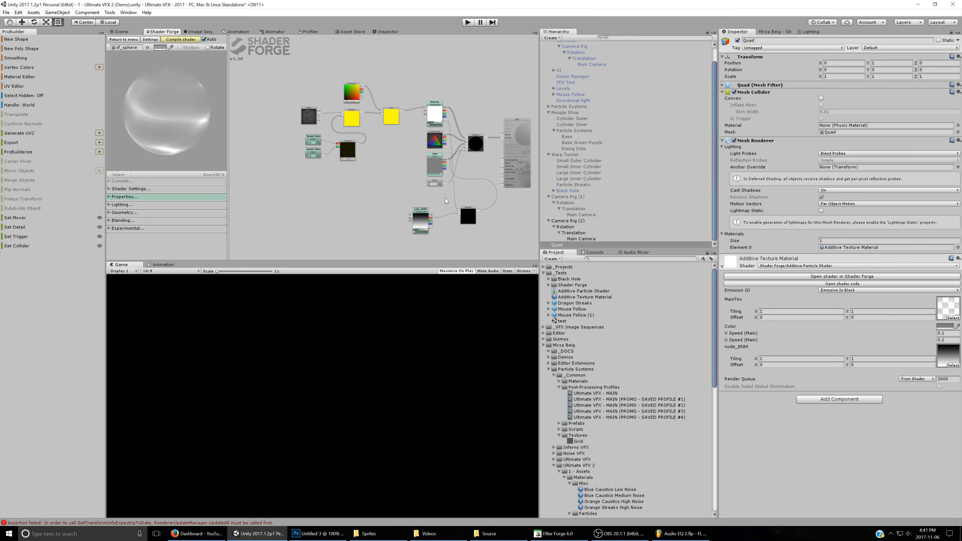
Add a Time node in the empty area before the existing panning nodes
{"action": "middle_click_drag", "start_coordinate": [369, 183], "coordinate": [421, 219]}
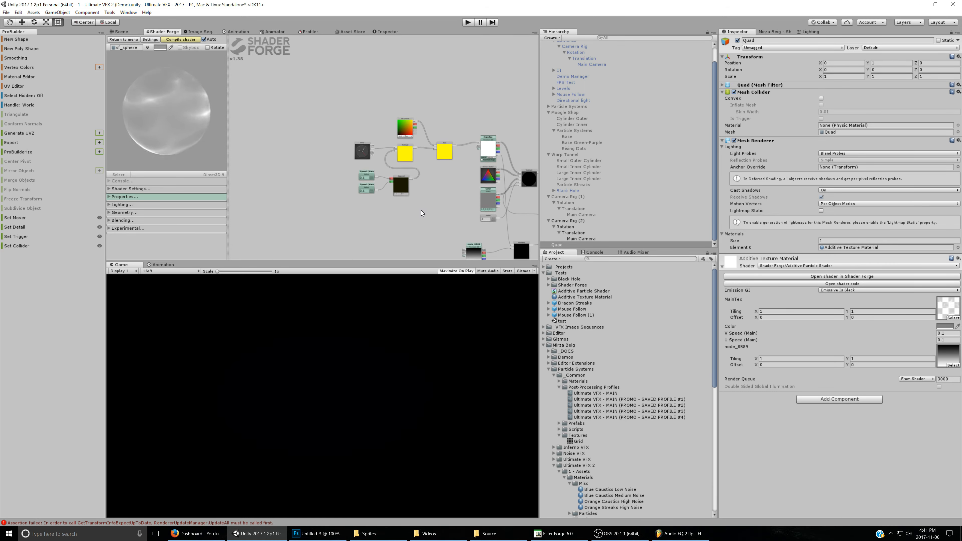
{"action": "mouse_move", "coordinate": [382, 180]}
{"action": "middle_mouse_down"}
{"action": "mouse_move", "coordinate": [439, 192]}
{"action": "mouse_move", "coordinate": [399, 175]}
{"action": "middle_mouse_up"}
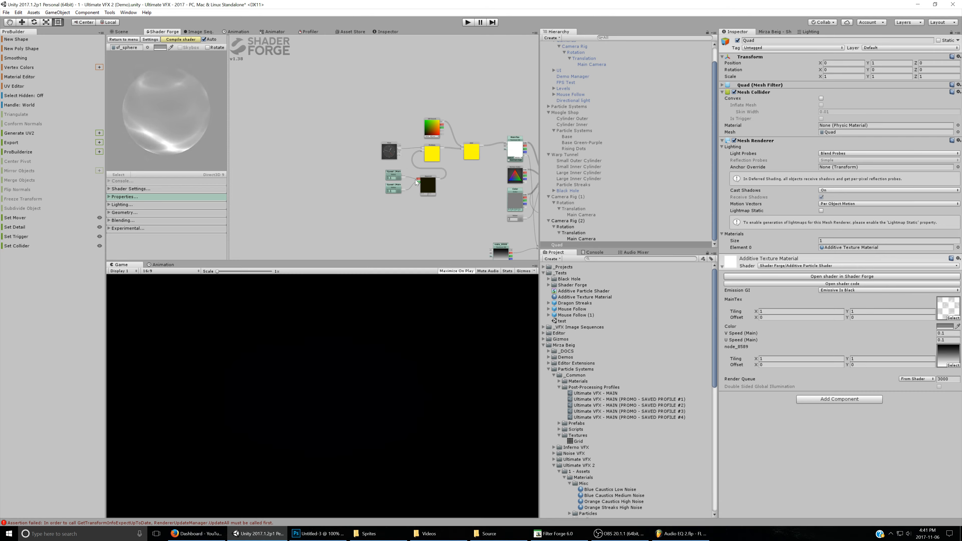
{"action": "middle_click_drag", "start_coordinate": [343, 136], "coordinate": [419, 155]}
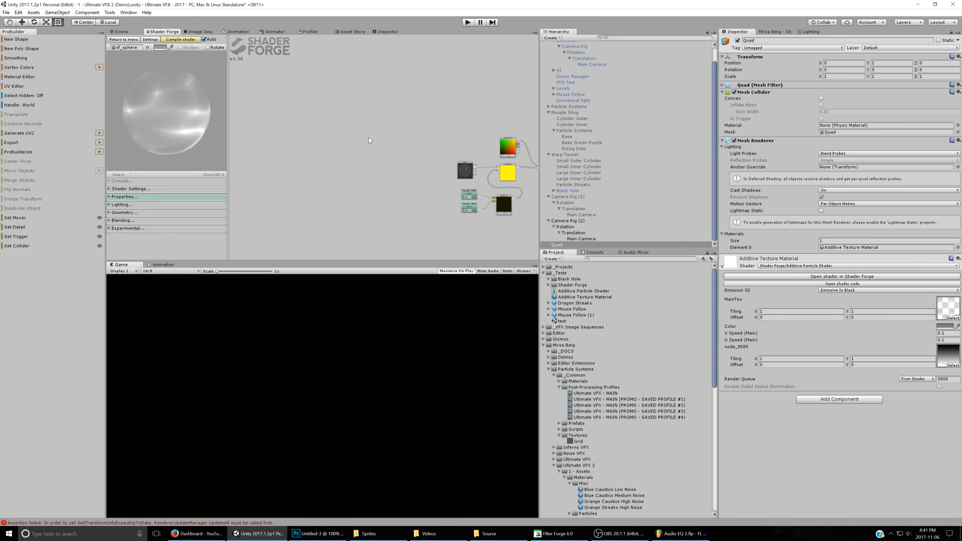
{"action": "key", "text": "t"}
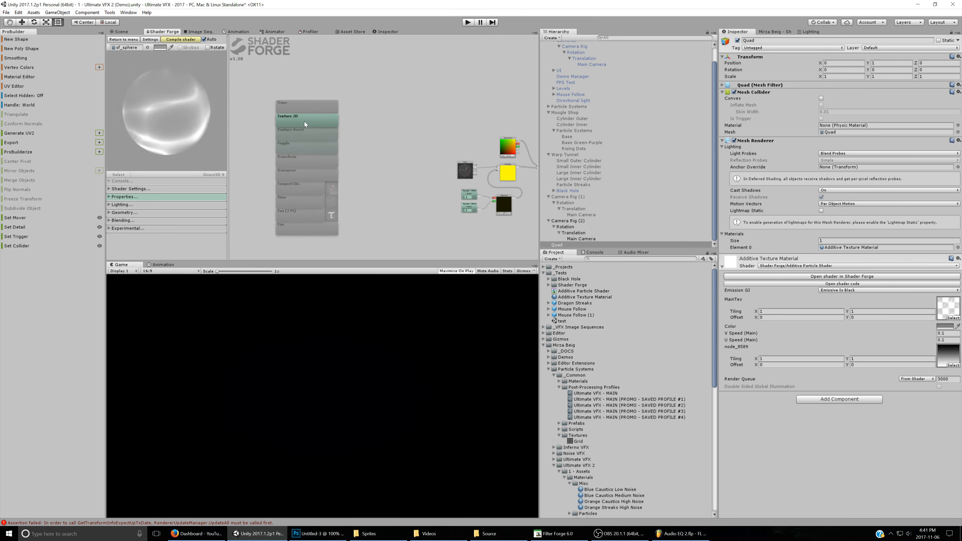
{"action": "left_click", "coordinate": [294, 196]}
{"action": "left_click_drag", "start_coordinate": [298, 189], "coordinate": [293, 122]}
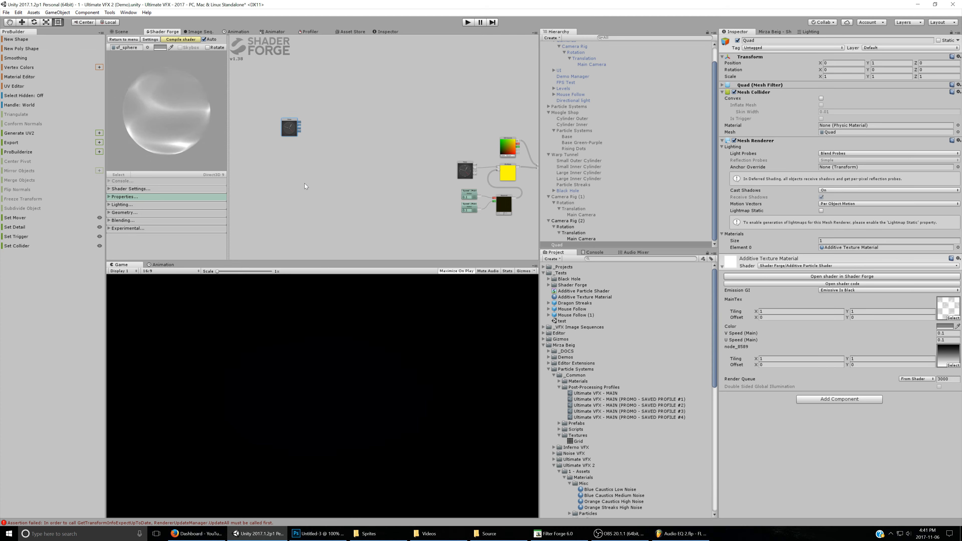
Add two Value property nodes, placing one above and one below the new Time node
{"action": "left_click", "coordinate": [304, 183]}
{"action": "key", "text": "v"}
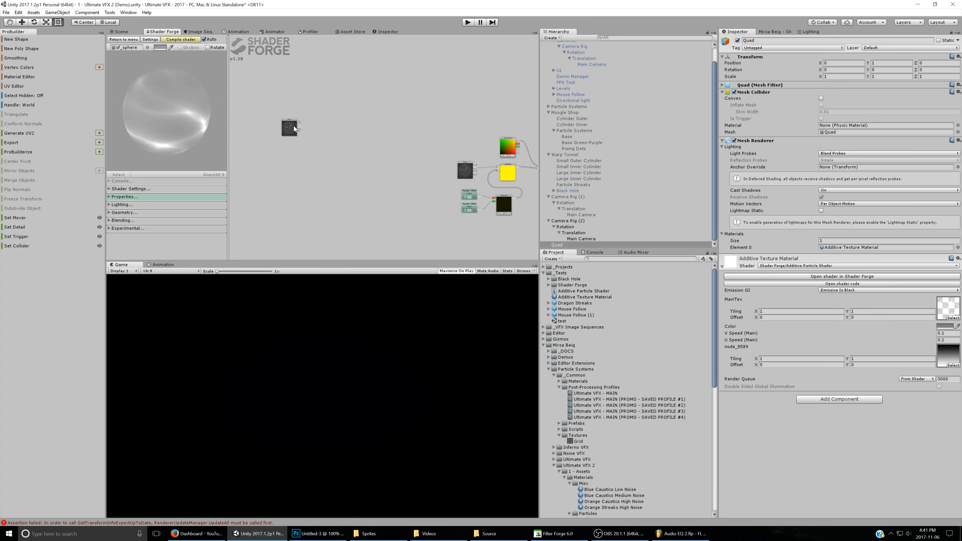
{"action": "key", "text": "v"}
{"action": "left_click", "coordinate": [289, 111]}
{"action": "key", "text": "v"}
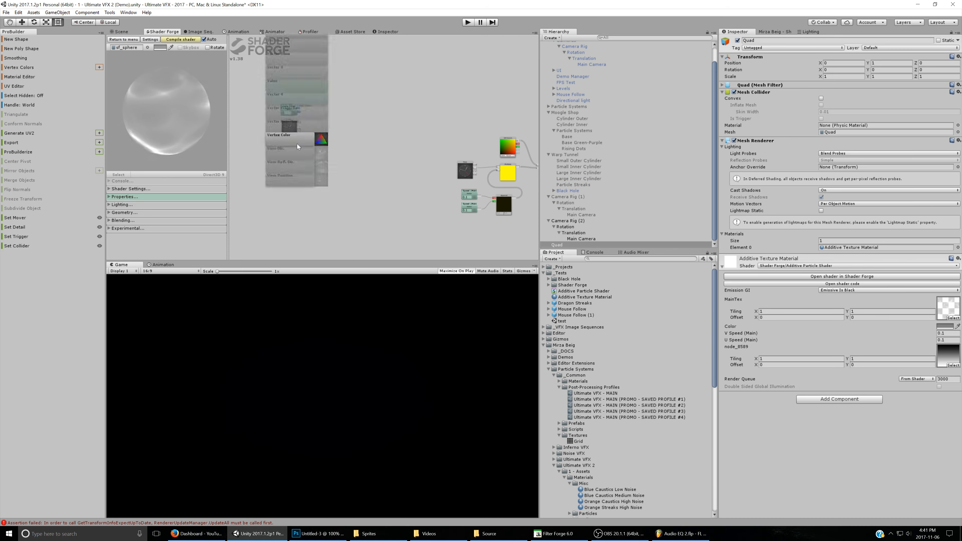
{"action": "left_click", "coordinate": [290, 85]}
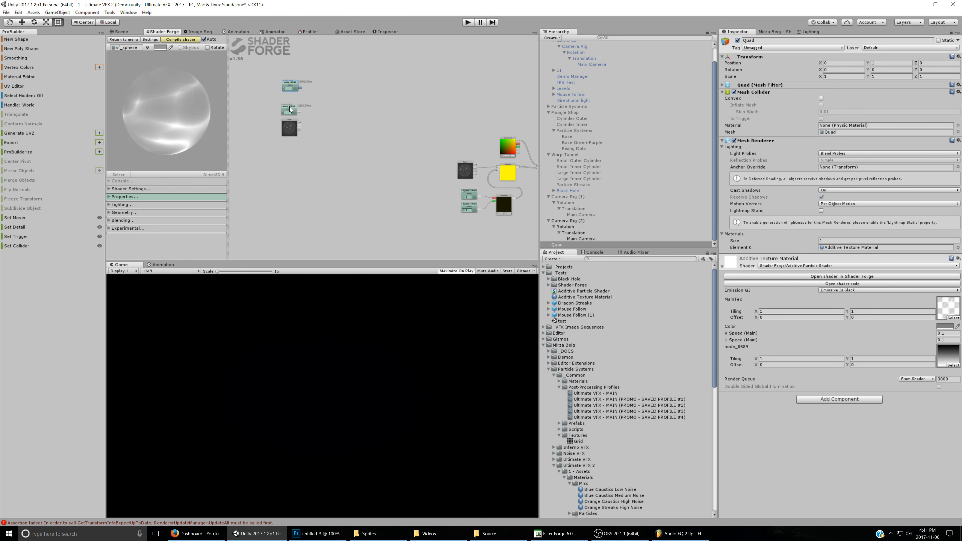
{"action": "left_click_drag", "start_coordinate": [291, 107], "coordinate": [298, 149]}
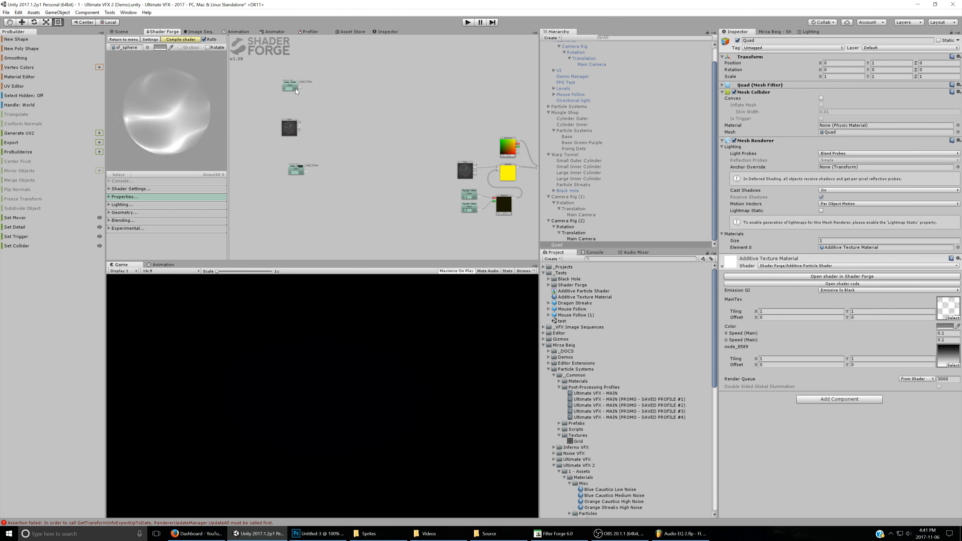
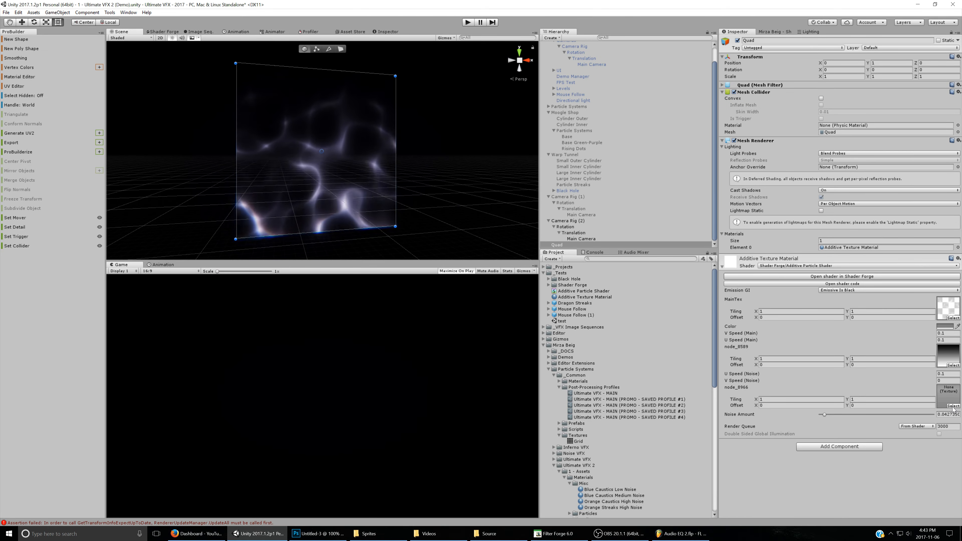
Assign the Noise texture to the material's node_8966 slot and set Noise Amount to 0.093
{"action": "left_click", "coordinate": [943, 403]}
{"action": "type", "text": "noi"}
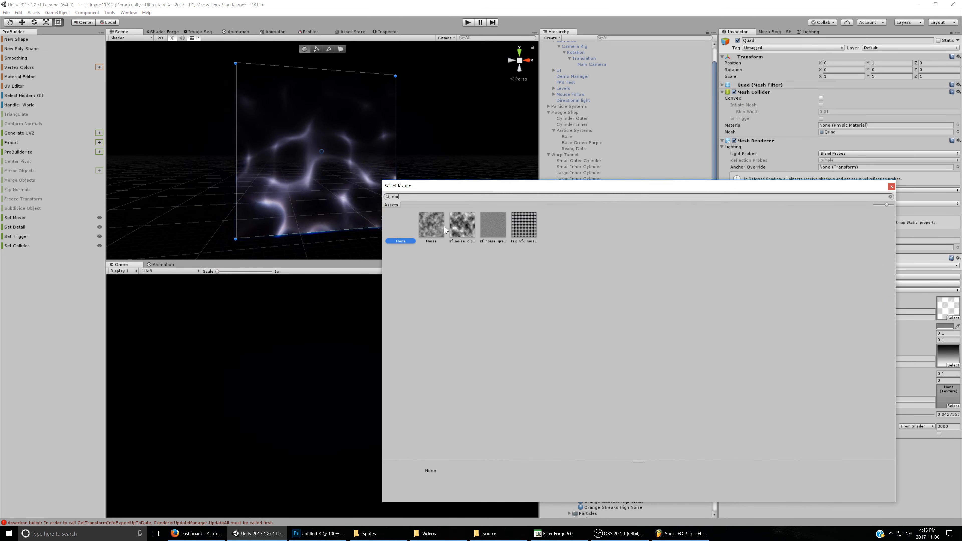
{"action": "double_click", "coordinate": [436, 228]}
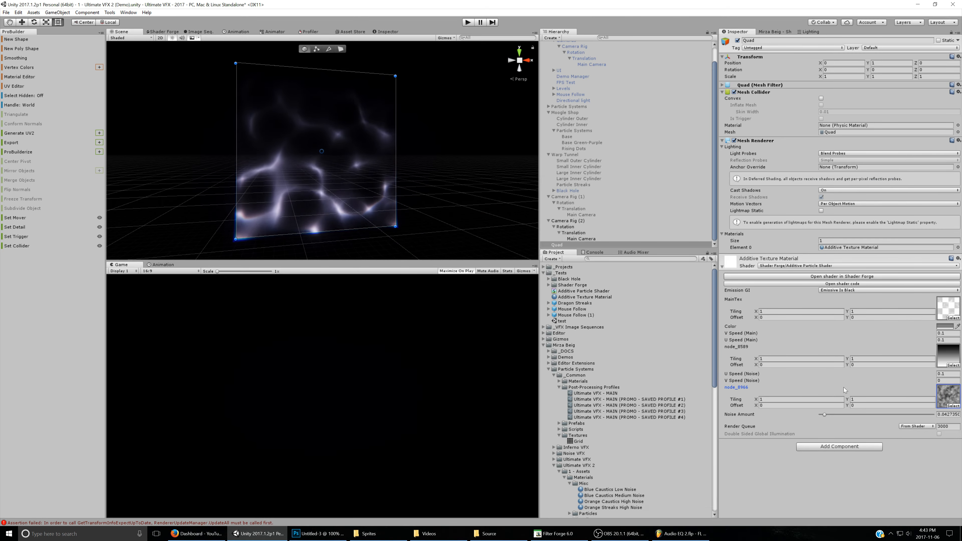
{"action": "mouse_move", "coordinate": [830, 413]}
{"action": "left_mouse_down"}
{"action": "mouse_move", "coordinate": [895, 412]}
{"action": "mouse_move", "coordinate": [819, 413]}
{"action": "mouse_move", "coordinate": [870, 412]}
{"action": "mouse_move", "coordinate": [819, 415]}
{"action": "mouse_move", "coordinate": [868, 414]}
{"action": "mouse_move", "coordinate": [829, 415]}
{"action": "left_mouse_up"}
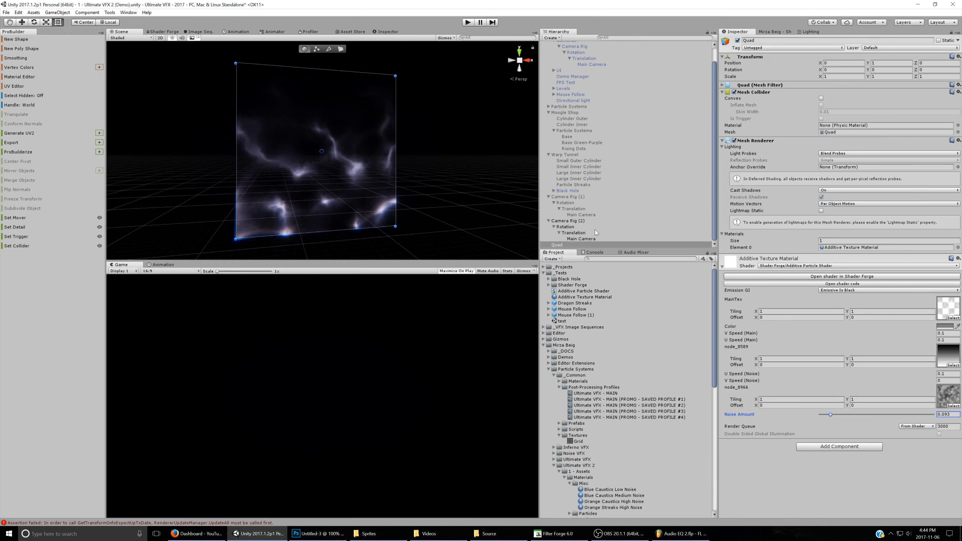
Delete the Quad and replace it with a duplicate of Small Outer Cylinder moved to the root of the scene hierarchy
{"action": "left_click", "coordinate": [563, 244]}
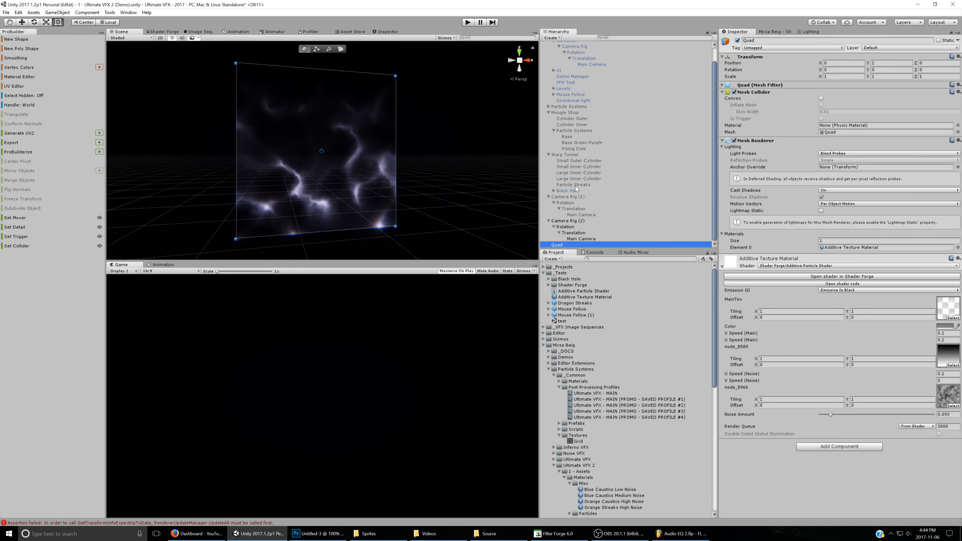
{"action": "key", "text": "Delete"}
{"action": "left_click", "coordinate": [575, 178]}
{"action": "left_click", "coordinate": [575, 168]}
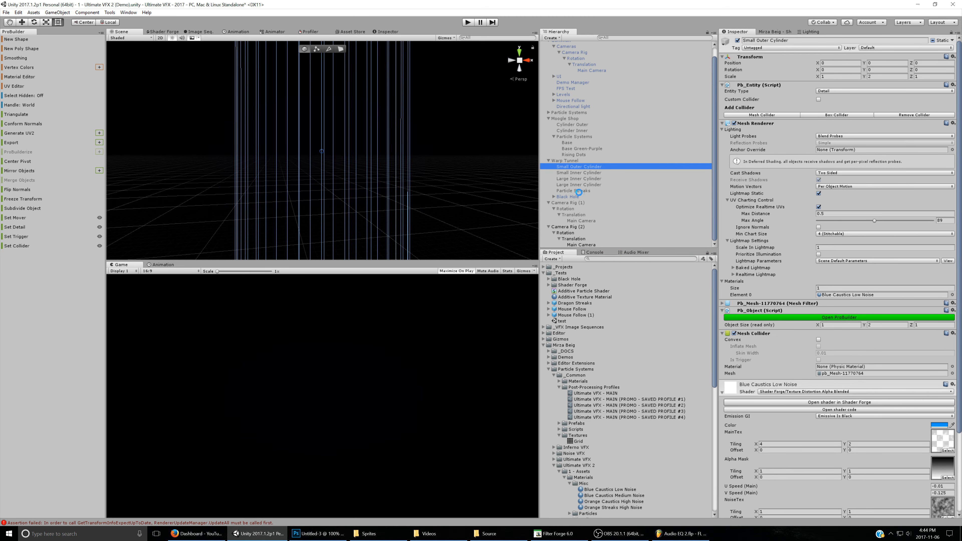
{"action": "key", "text": "ctrl+d"}
{"action": "left_click_drag", "start_coordinate": [575, 197], "coordinate": [563, 48]}
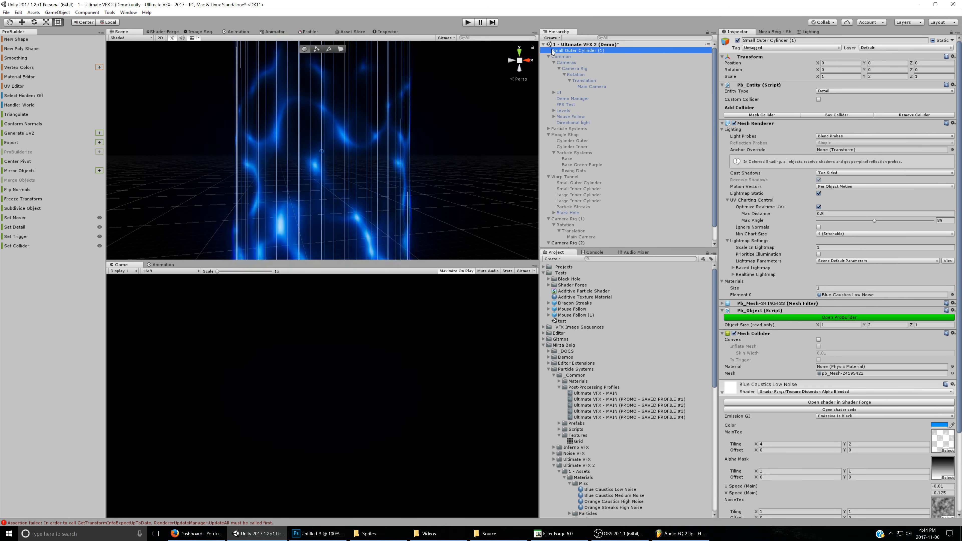
{"action": "key", "text": "f"}
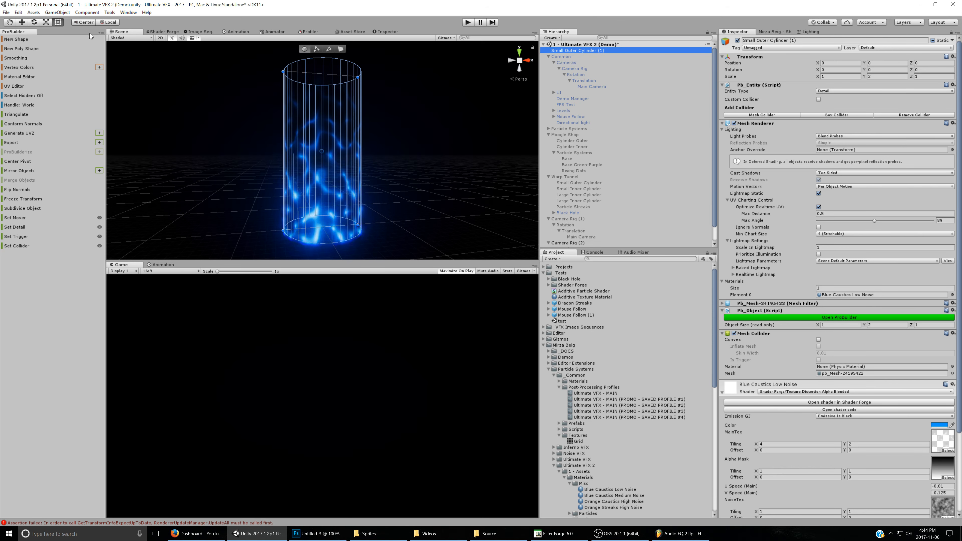
Apply Additive Texture Material to the duplicated cylinder with the ProBuilder Material Editor and inspect the result up close
{"action": "left_click", "coordinate": [27, 76]}
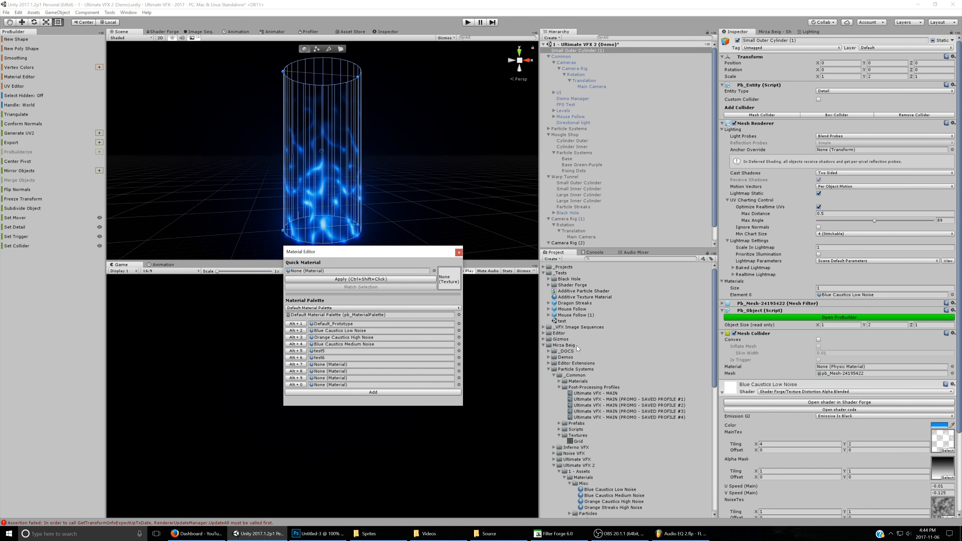
{"action": "left_click", "coordinate": [316, 351]}
{"action": "left_click_drag", "start_coordinate": [315, 355], "coordinate": [319, 365]}
{"action": "left_click", "coordinate": [297, 365]}
{"action": "left_click", "coordinate": [457, 253]}
{"action": "scroll", "coordinate": [396, 219], "scroll_direction": "up", "scroll_amount": 6}
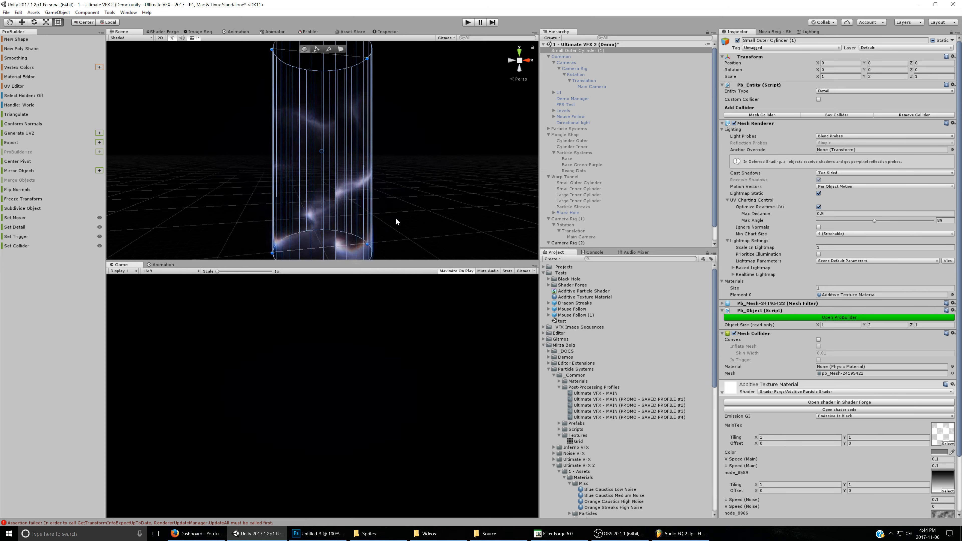
{"action": "middle_click_drag", "start_coordinate": [398, 218], "coordinate": [397, 177]}
{"action": "mouse_move", "coordinate": [410, 207]}
{"action": "left_mouse_down", "text": "alt"}
{"action": "mouse_move", "coordinate": [401, 217]}
{"action": "mouse_move", "coordinate": [418, 212]}
{"action": "left_mouse_up", "text": "alt"}
Select Small Outer Cylinder (1) and set its material's Noise Amount to 0 to view the texture undistorted
{"action": "left_click", "coordinate": [558, 51]}
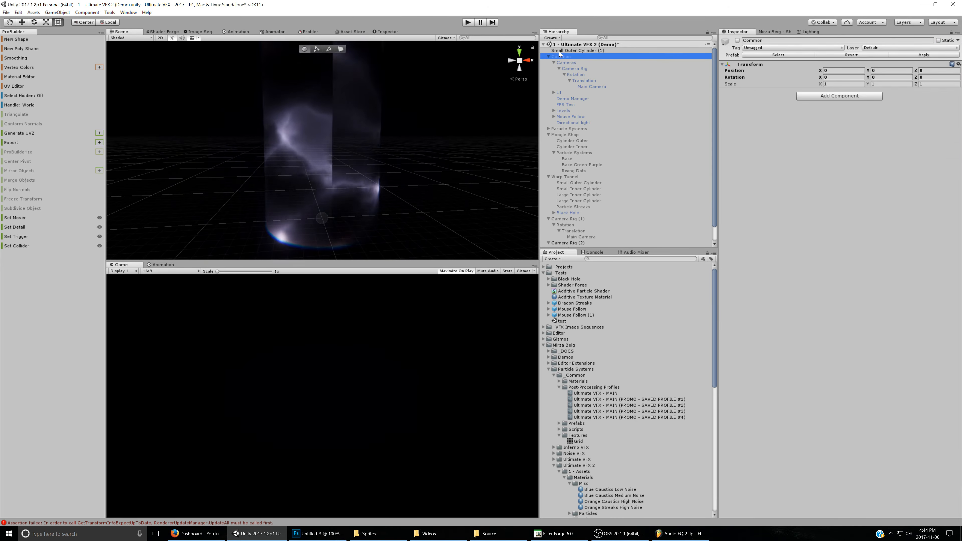
{"action": "scroll", "coordinate": [818, 474], "scroll_direction": "down", "scroll_amount": 4}
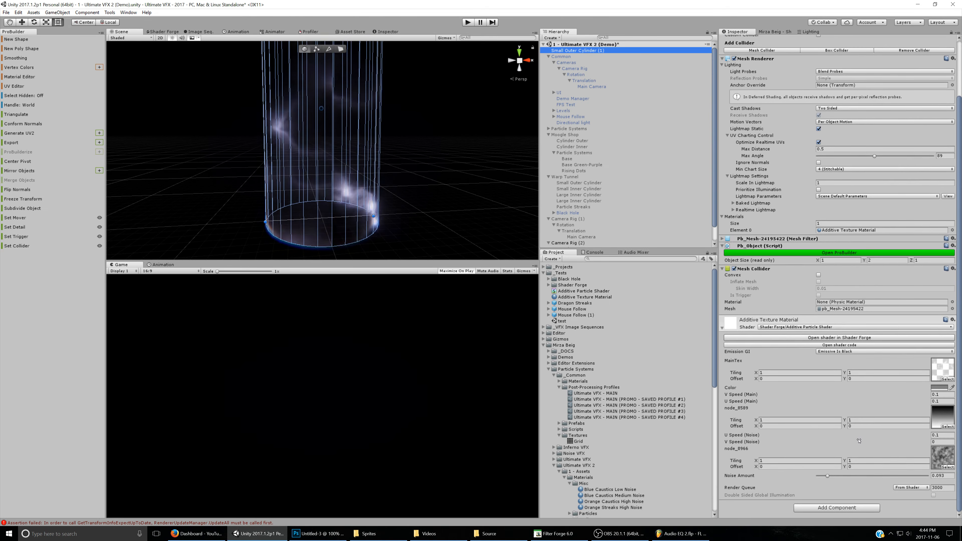
{"action": "left_click", "coordinate": [818, 475]}
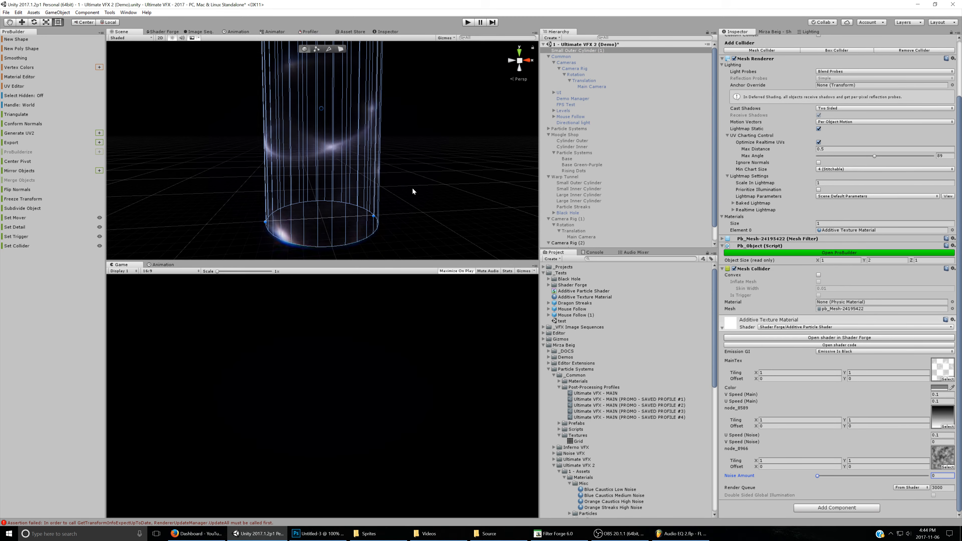
{"action": "scroll", "coordinate": [413, 191], "scroll_direction": "up", "scroll_amount": 6}
{"action": "scroll", "coordinate": [414, 191], "scroll_direction": "down", "scroll_amount": 12}
{"action": "scroll", "coordinate": [419, 196], "scroll_direction": "up", "scroll_amount": 4}
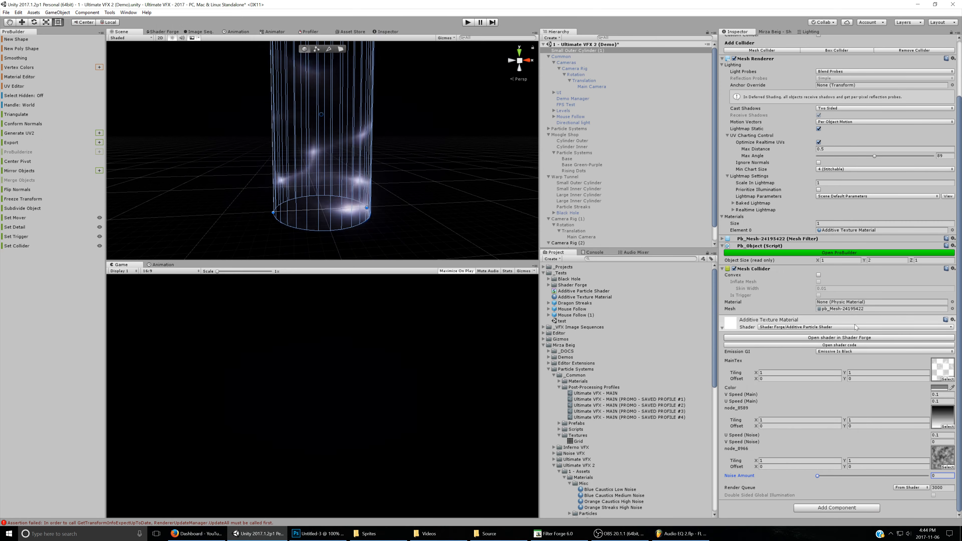
Set the material's Color to a fully opaque bright blue, hex 0080FFFF
{"action": "left_click", "coordinate": [939, 387]}
{"action": "left_click_drag", "start_coordinate": [696, 243], "coordinate": [689, 218]}
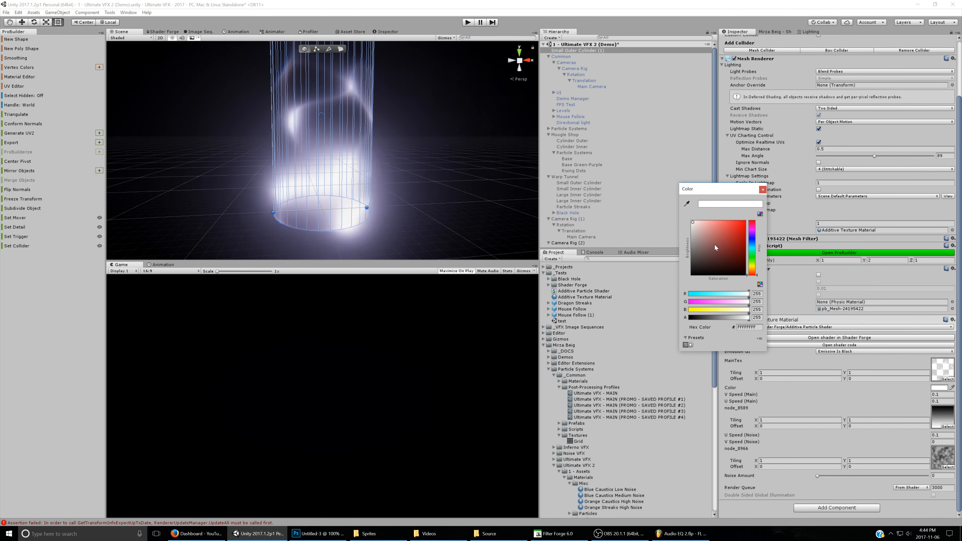
{"action": "left_click", "coordinate": [745, 223]}
{"action": "left_click", "coordinate": [753, 250]}
{"action": "left_click_drag", "start_coordinate": [752, 249], "coordinate": [752, 243]}
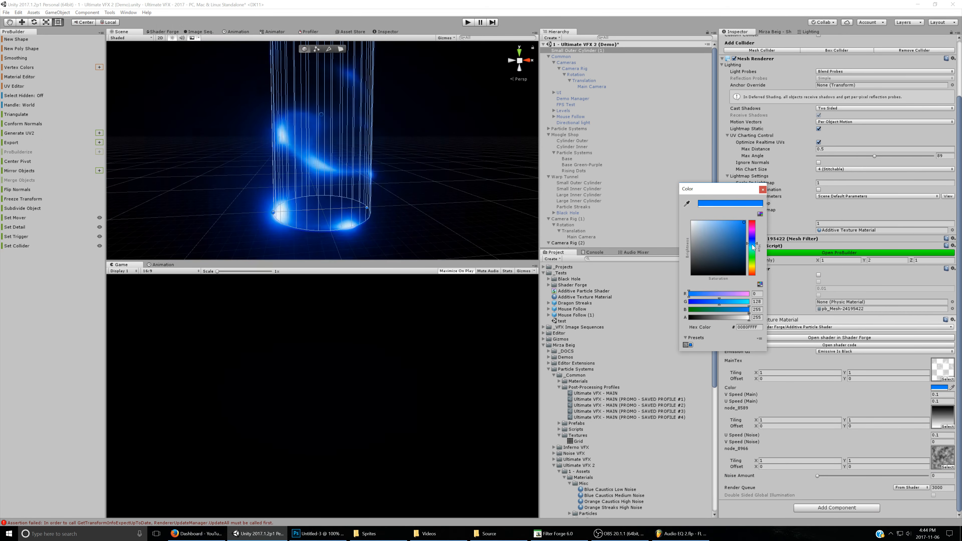
Set the material's Noise Amount to 0.157 and view the distortion on the cylinder from different angles
{"action": "left_click_drag", "start_coordinate": [342, 110], "coordinate": [389, 187], "text": "alt"}
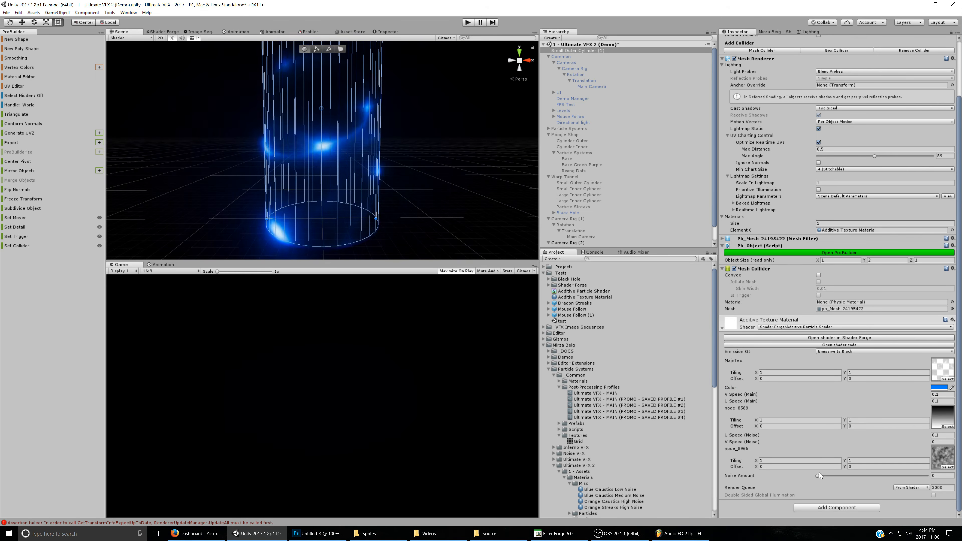
{"action": "left_click_drag", "start_coordinate": [818, 476], "coordinate": [835, 478]}
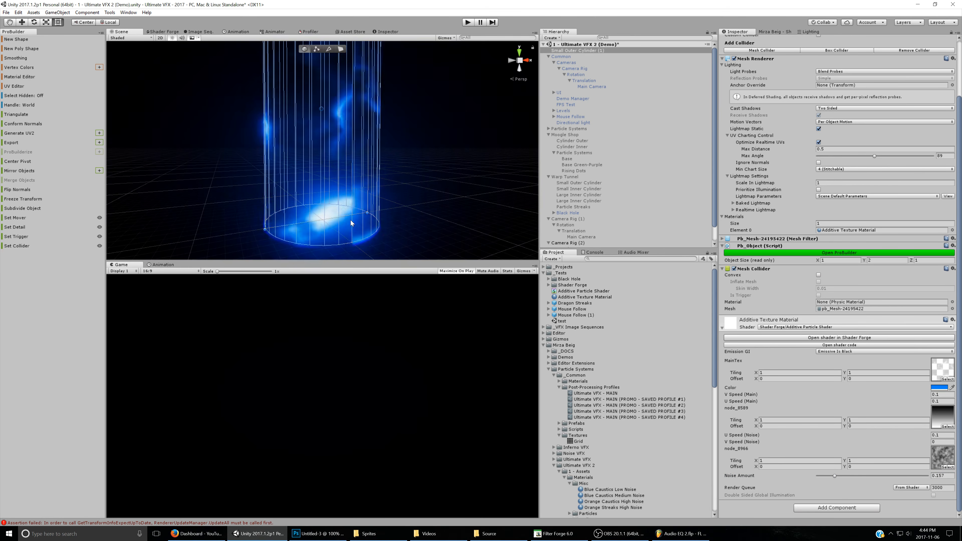
{"action": "left_click_drag", "start_coordinate": [350, 220], "coordinate": [320, 209], "text": "alt"}
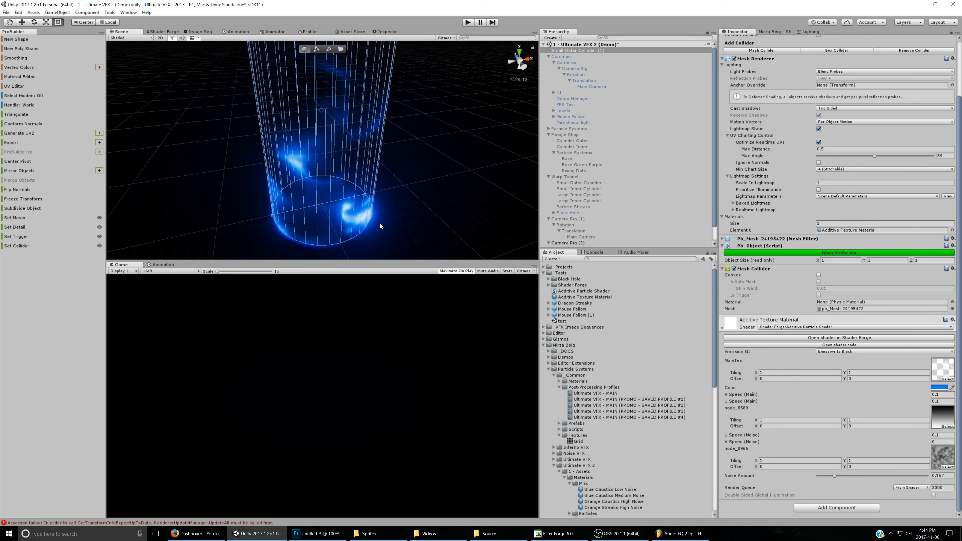
Set the material's Noise Amount to 0 and view the cylinder from a lower angle
{"action": "left_click_drag", "start_coordinate": [380, 223], "coordinate": [384, 174], "text": "alt"}
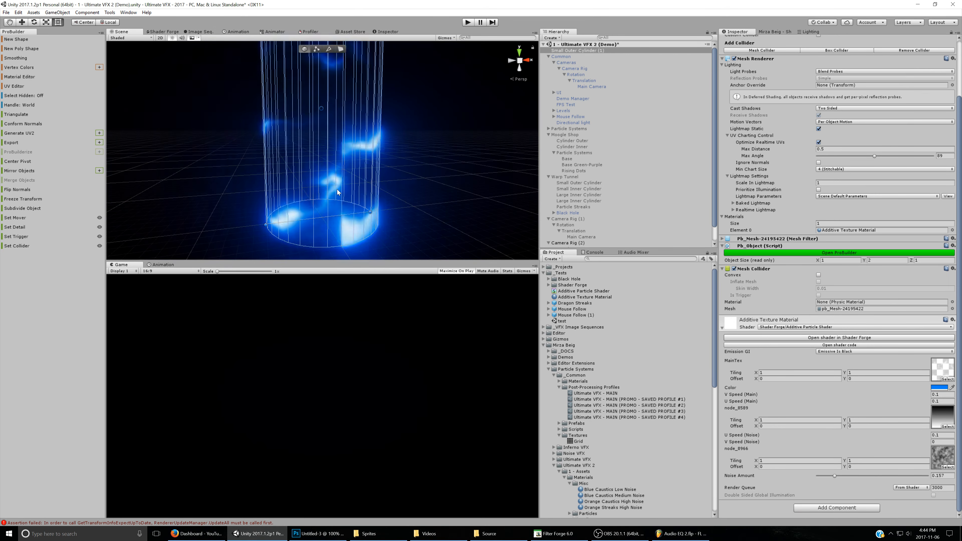
{"action": "left_click_drag", "start_coordinate": [834, 476], "coordinate": [757, 476]}
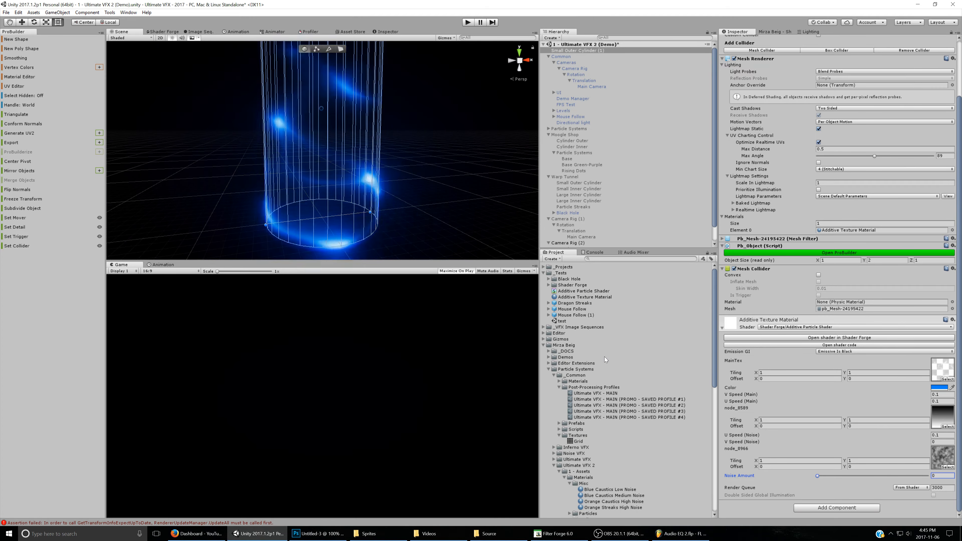
Examine the noise part of the Shader Forge graph, from the scrolling UV nodes through the noise texture to the Lerp and Add nodes
{"action": "left_click", "coordinate": [164, 32]}
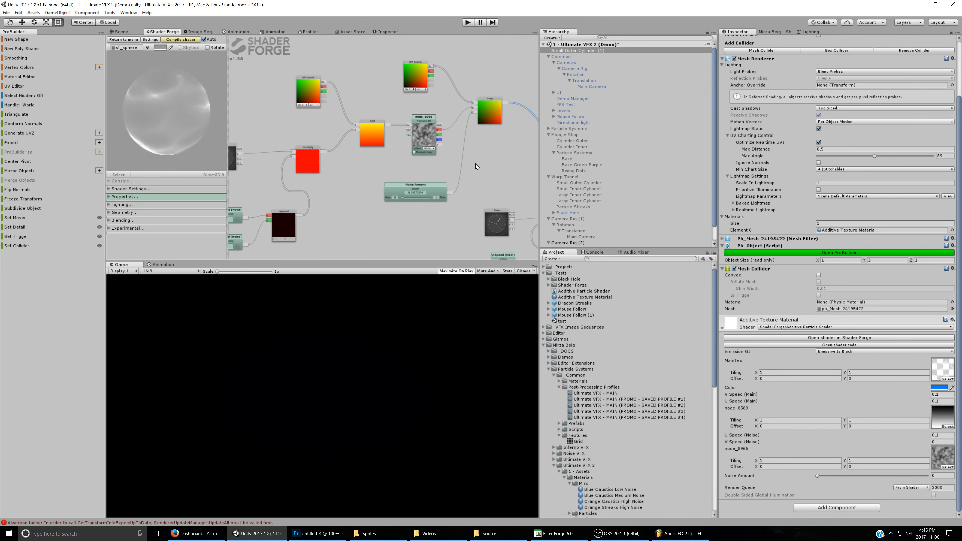
{"action": "middle_click_drag", "start_coordinate": [475, 163], "coordinate": [452, 121]}
{"action": "scroll", "coordinate": [452, 124], "scroll_direction": "down", "scroll_amount": 3}
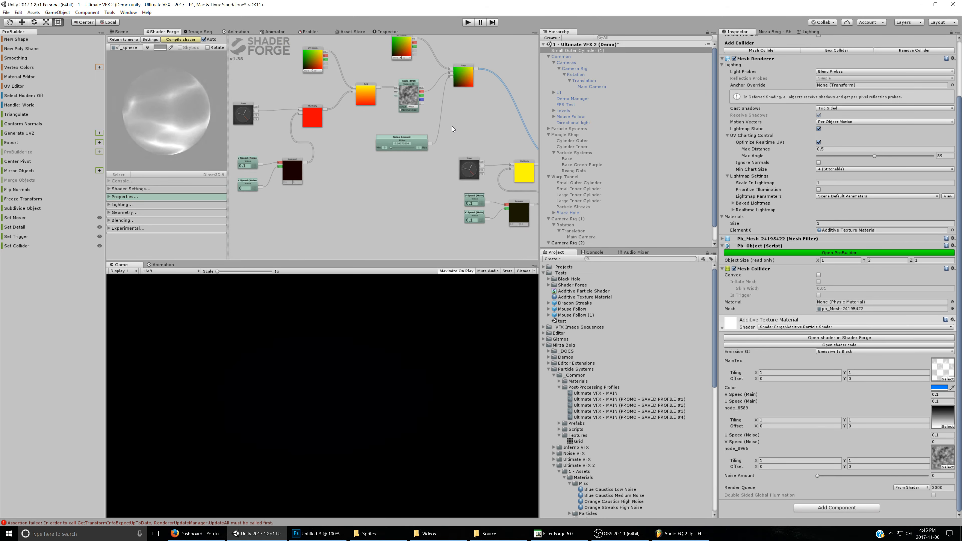
{"action": "middle_click_drag", "start_coordinate": [460, 144], "coordinate": [431, 125]}
{"action": "scroll", "coordinate": [401, 91], "scroll_direction": "up", "scroll_amount": 3}
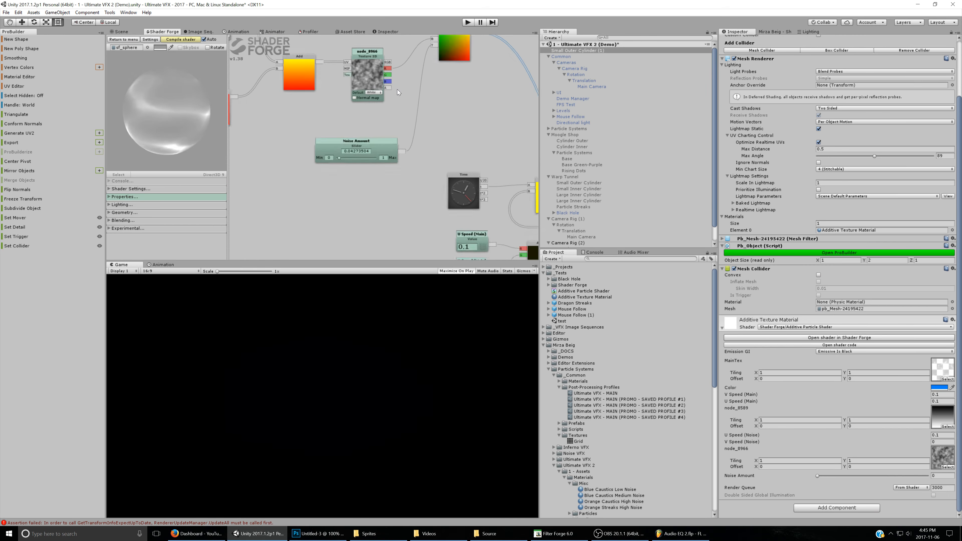
{"action": "middle_click_drag", "start_coordinate": [397, 90], "coordinate": [429, 125]}
{"action": "scroll", "coordinate": [419, 110], "scroll_direction": "down", "scroll_amount": 5}
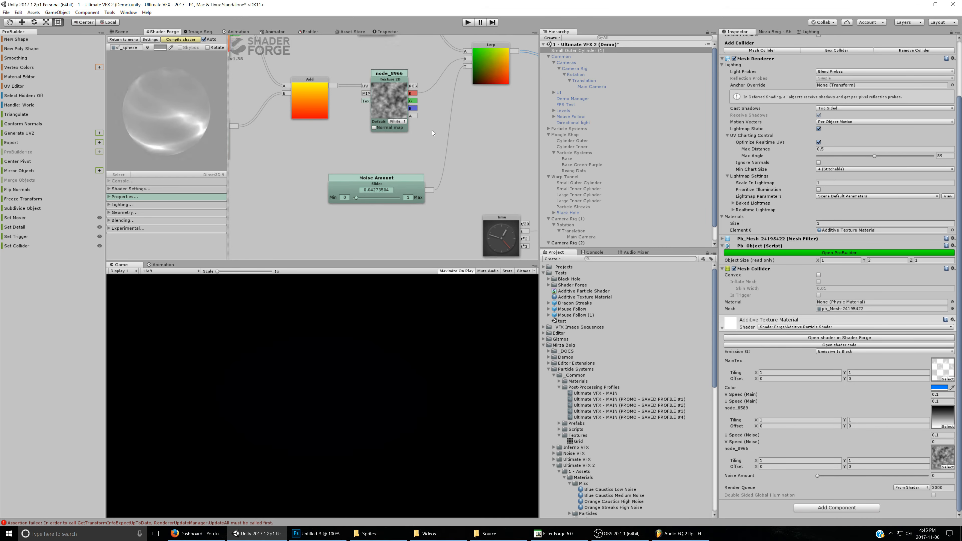
{"action": "middle_click_drag", "start_coordinate": [417, 99], "coordinate": [443, 131]}
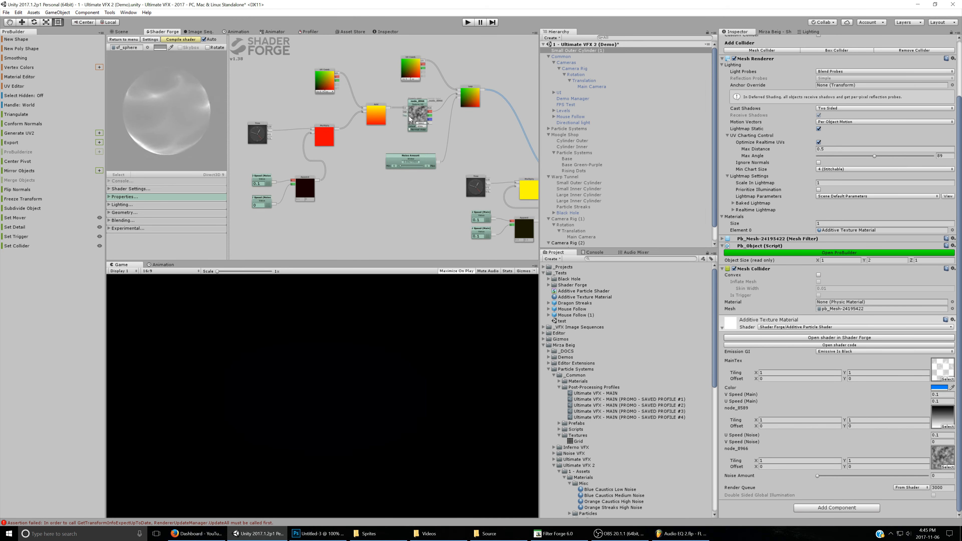
{"action": "middle_click_drag", "start_coordinate": [449, 169], "coordinate": [434, 124]}
{"action": "middle_click_drag", "start_coordinate": [396, 64], "coordinate": [411, 116]}
{"action": "middle_click_drag", "start_coordinate": [420, 176], "coordinate": [325, 188]}
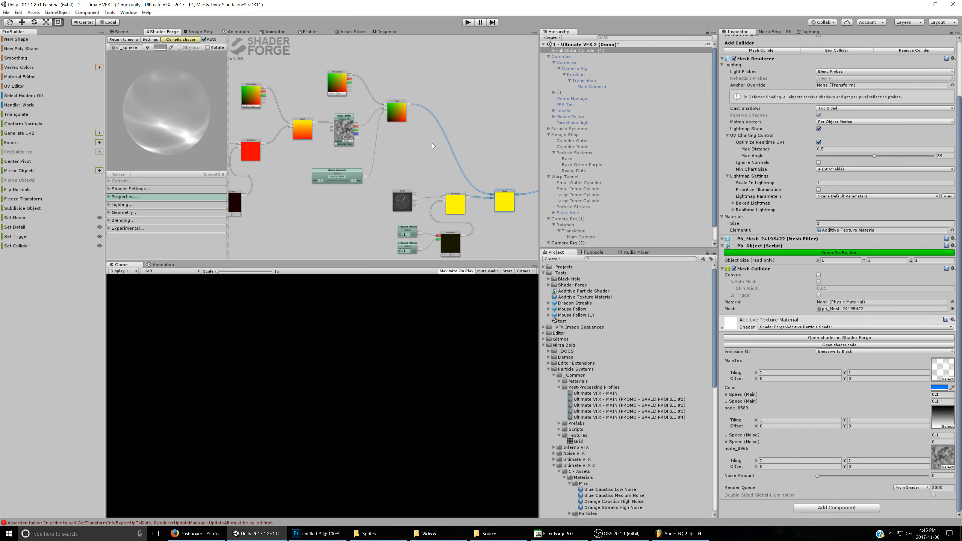
Add a second Lerp node after the existing noise Lerp and rename the noise texture node Noise Tex
{"action": "middle_click_drag", "start_coordinate": [431, 143], "coordinate": [400, 146]}
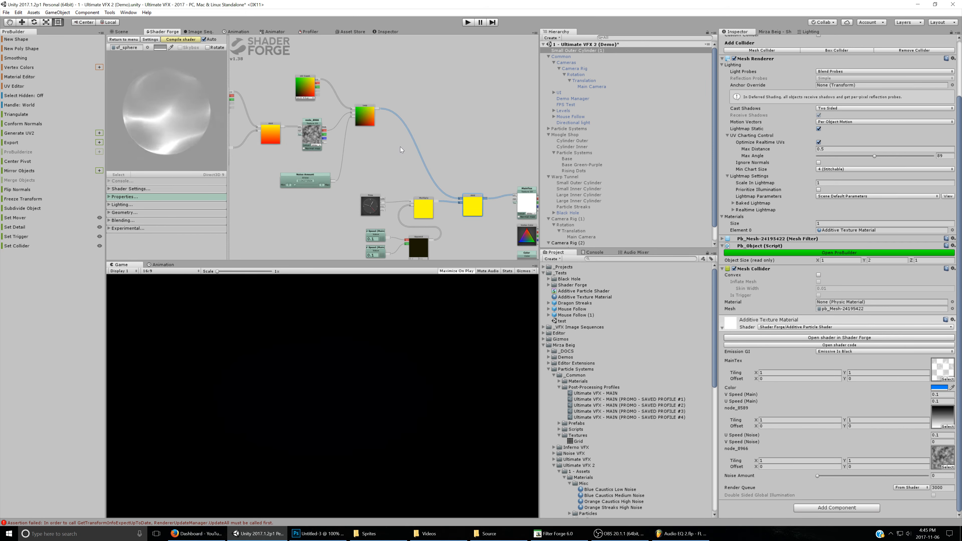
{"action": "key", "text": "l"}
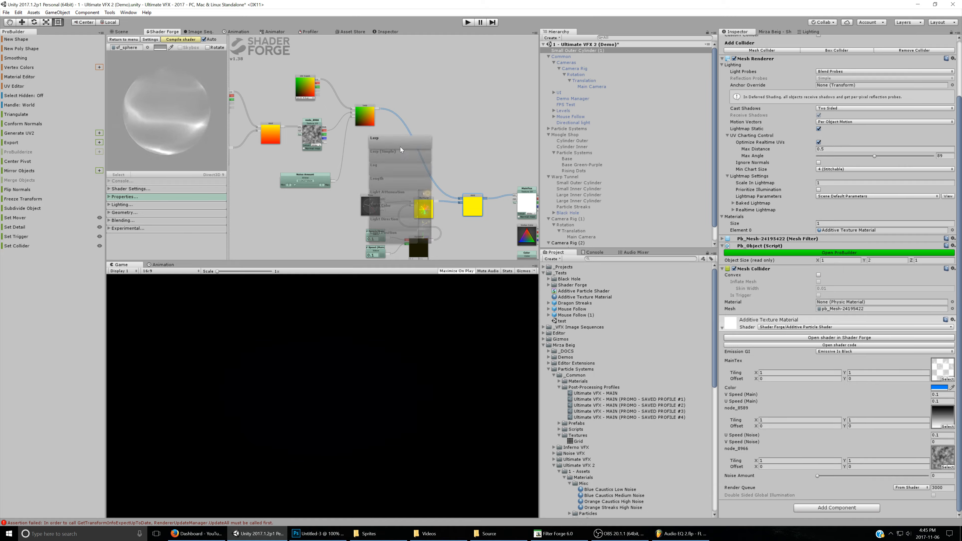
{"action": "left_click", "coordinate": [400, 147]}
{"action": "middle_click_drag", "start_coordinate": [408, 139], "coordinate": [447, 135]}
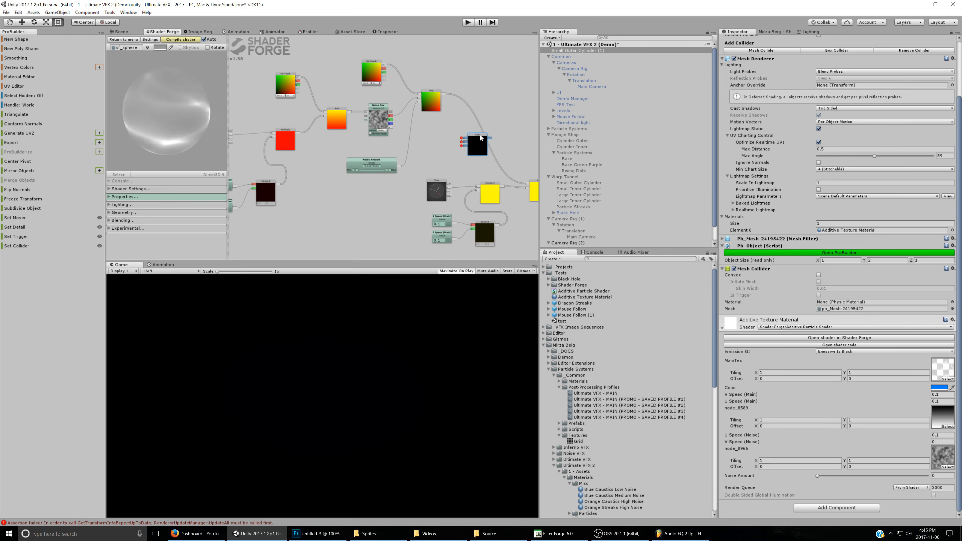
{"action": "left_click_drag", "start_coordinate": [480, 136], "coordinate": [475, 132]}
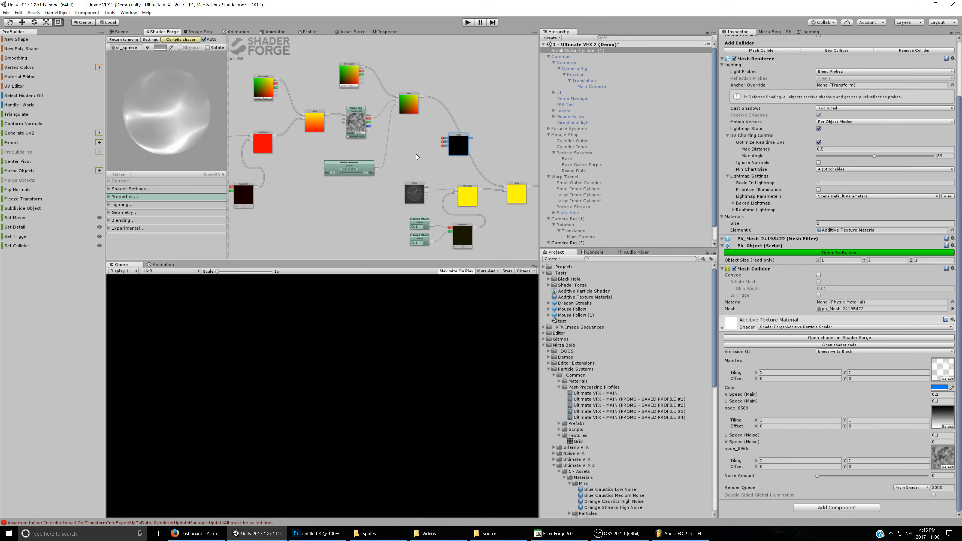
Add a Texture 2D node named Noise Mask and assign it the mostly white center gradient texture with dark side edges
{"action": "key", "text": "t"}
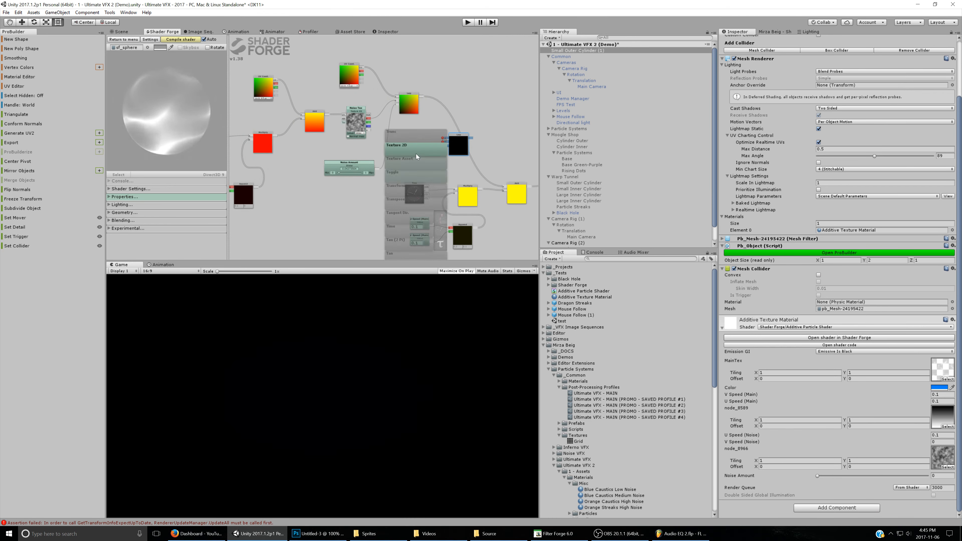
{"action": "left_click", "coordinate": [415, 153]}
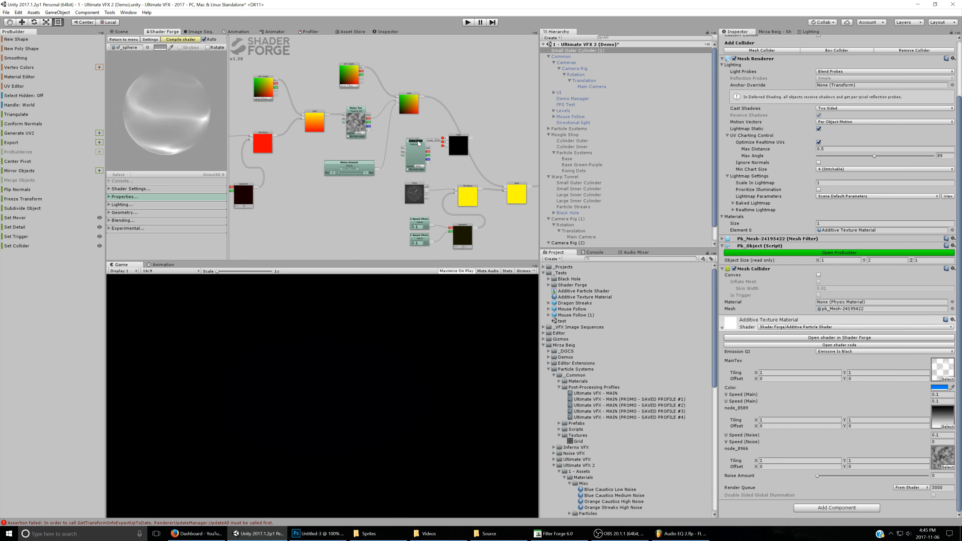
{"action": "type", "text": "Noise Ma"}
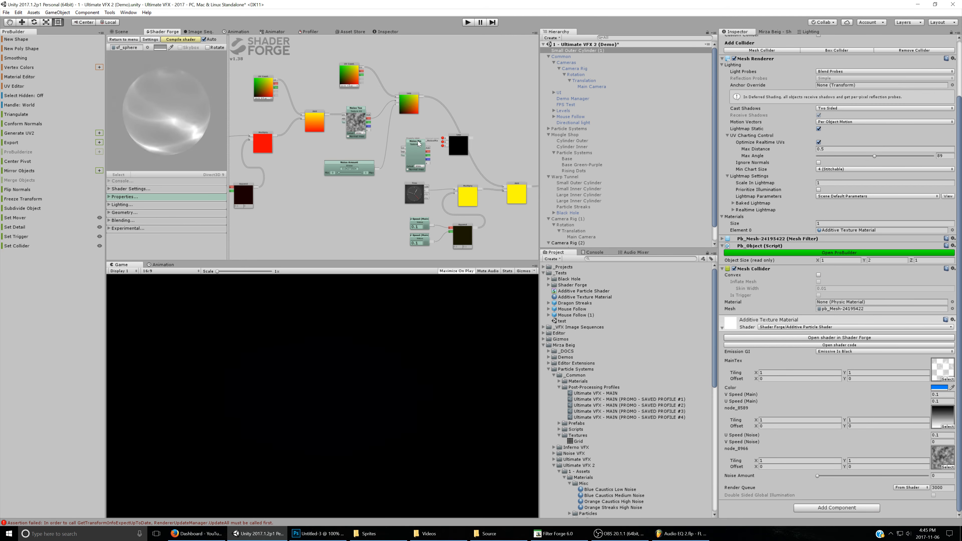
{"action": "type", "text": "sk"}
{"action": "left_click", "coordinate": [413, 159]}
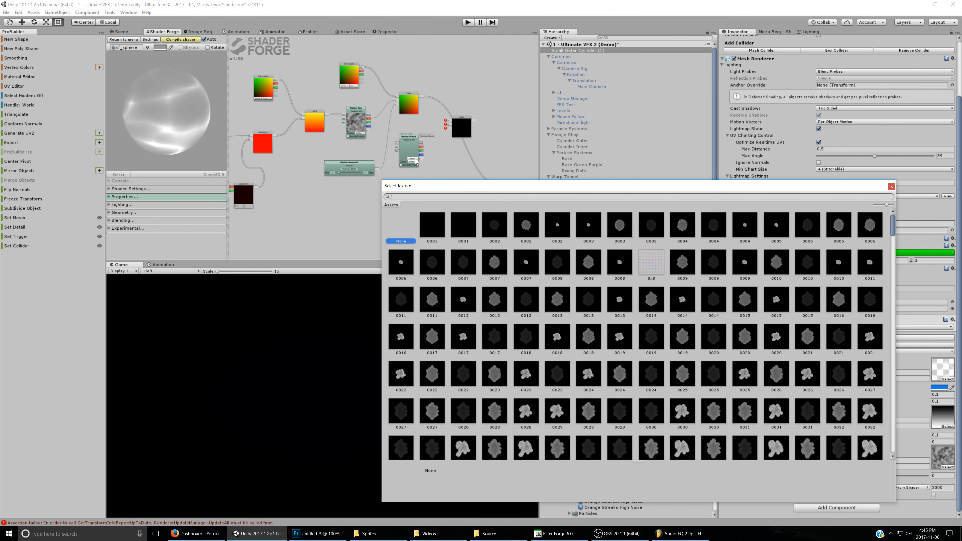
{"action": "type", "text": "cen"}
{"action": "double_click", "coordinate": [525, 224]}
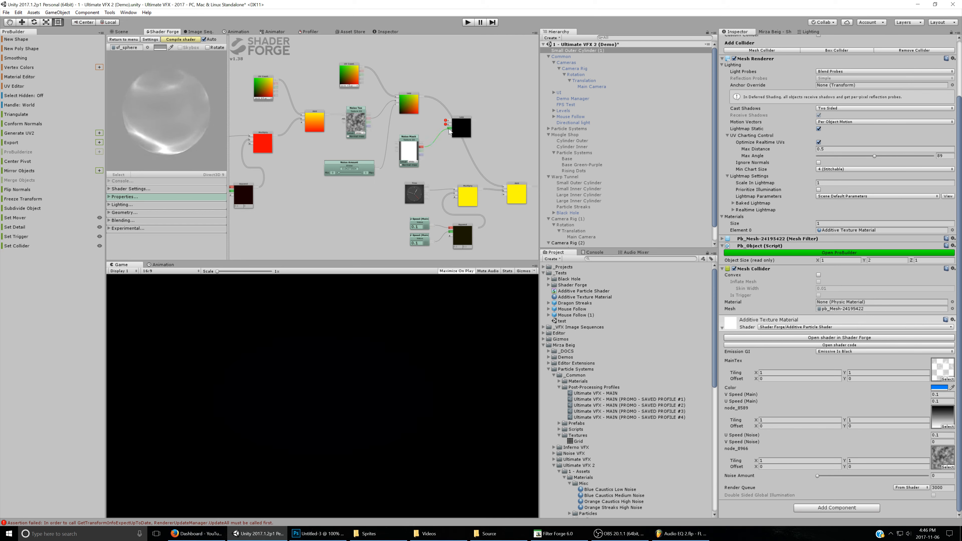
Feed the second Lerp with a new UV Coordinates node as A, the first Lerp as B and Noise Mask's red channel as T
{"action": "left_click_drag", "start_coordinate": [461, 121], "coordinate": [479, 118]}
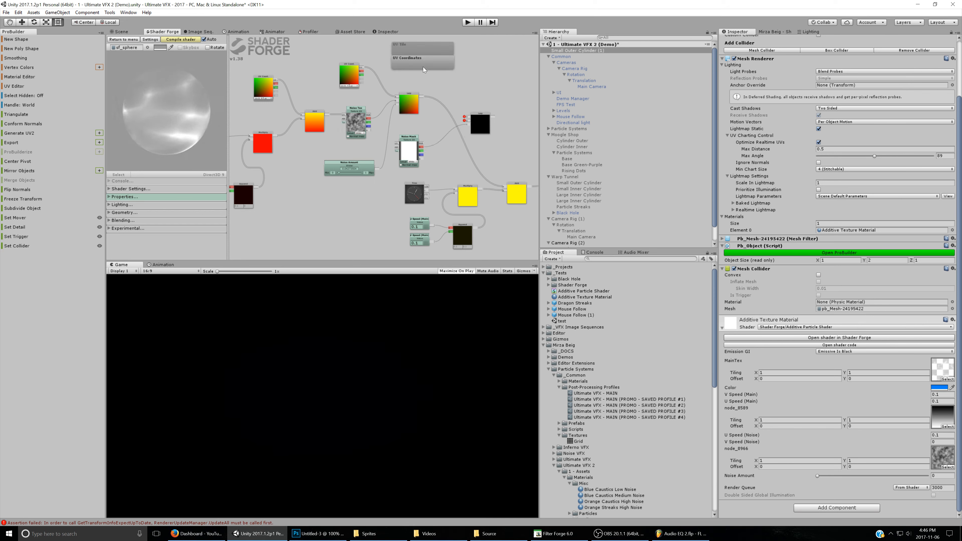
{"action": "left_click", "coordinate": [423, 67]}
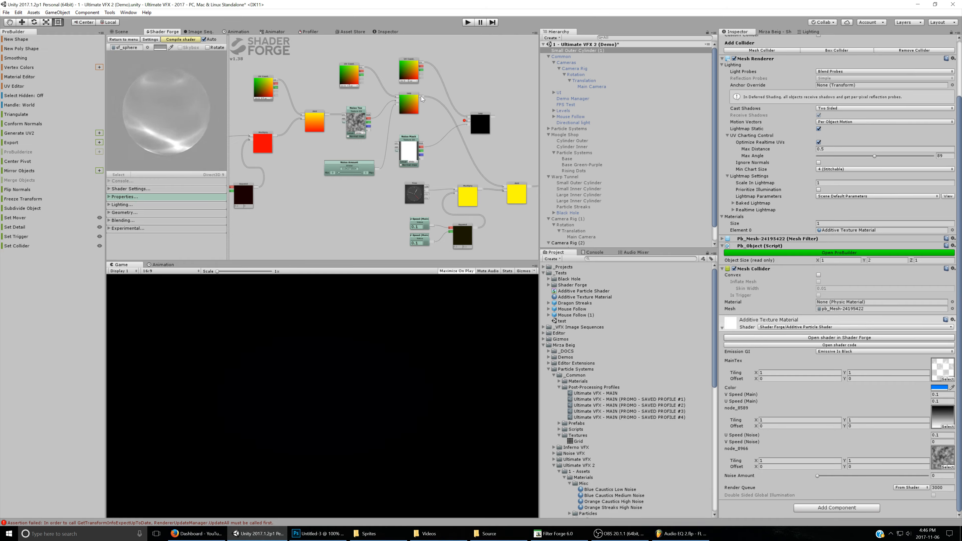
{"action": "left_click_drag", "start_coordinate": [421, 96], "coordinate": [456, 117]}
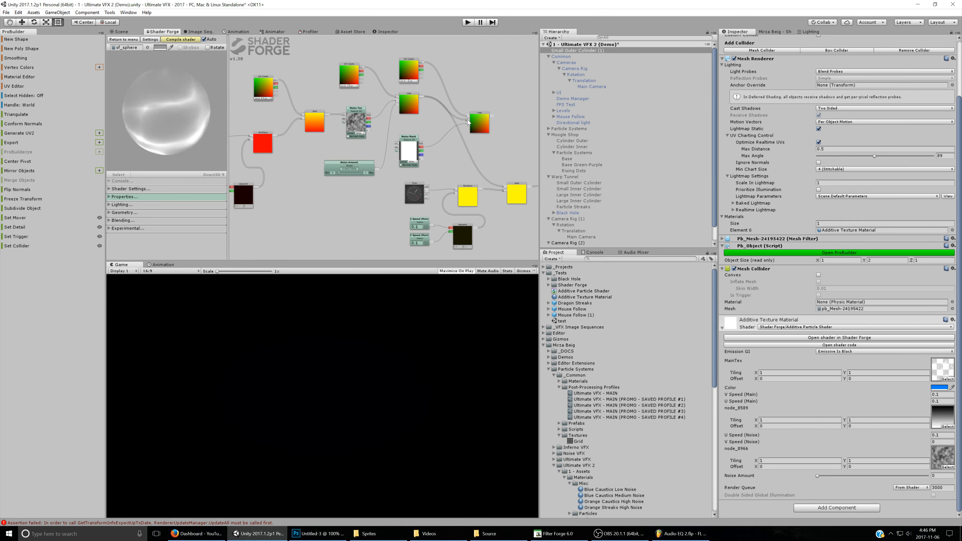
Raise the Noise Amount slider node to about 0.9 to preview the masked distortion in the second Lerp
{"action": "scroll", "coordinate": [477, 127], "scroll_direction": "up", "scroll_amount": 1}
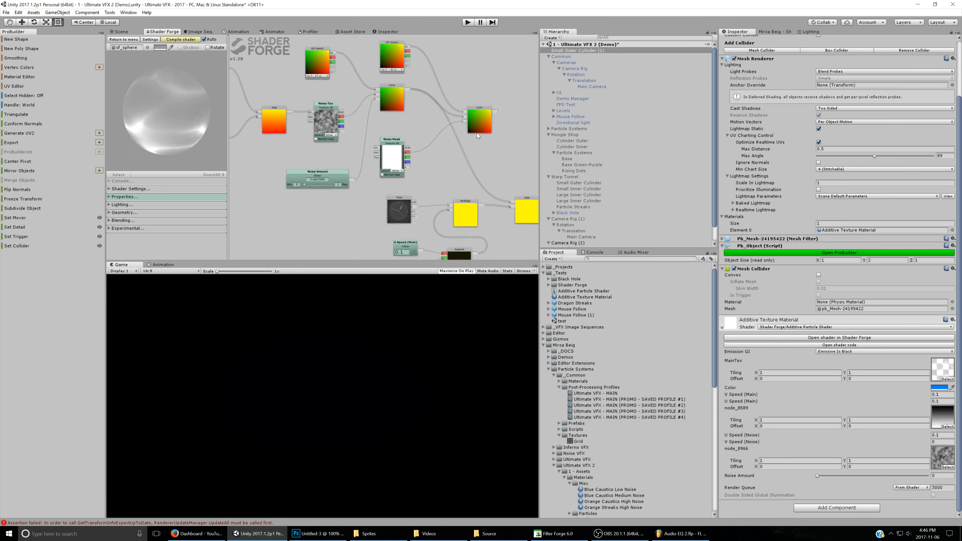
{"action": "scroll", "coordinate": [477, 131], "scroll_direction": "up", "scroll_amount": 1}
{"action": "scroll", "coordinate": [449, 156], "scroll_direction": "up", "scroll_amount": 1}
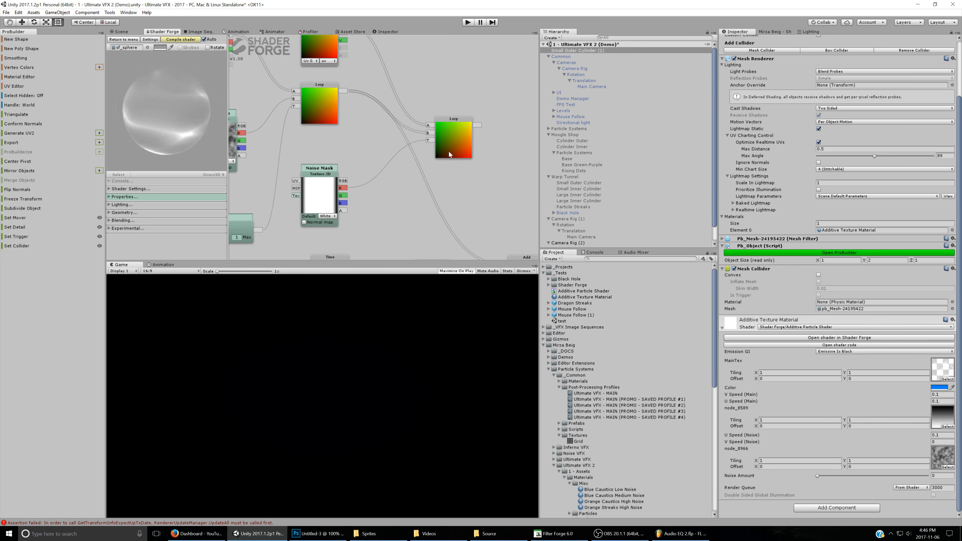
{"action": "middle_click_drag", "start_coordinate": [386, 142], "coordinate": [436, 139]}
{"action": "left_click_drag", "start_coordinate": [243, 234], "coordinate": [273, 232]}
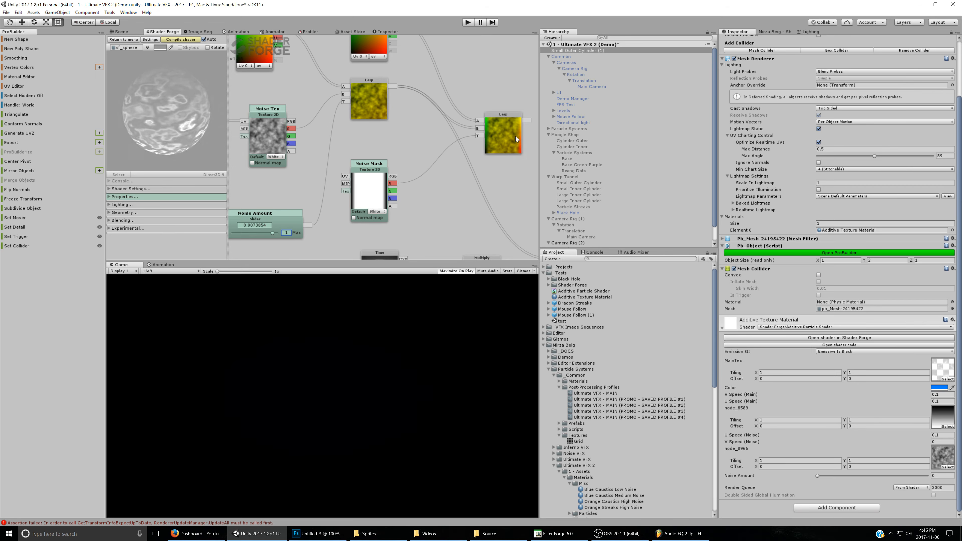
Connect the second Lerp's output to the Add node feeding MainTex, replacing the first Lerp's link, and compile the shader
{"action": "middle_click_drag", "start_coordinate": [464, 80], "coordinate": [430, 88]}
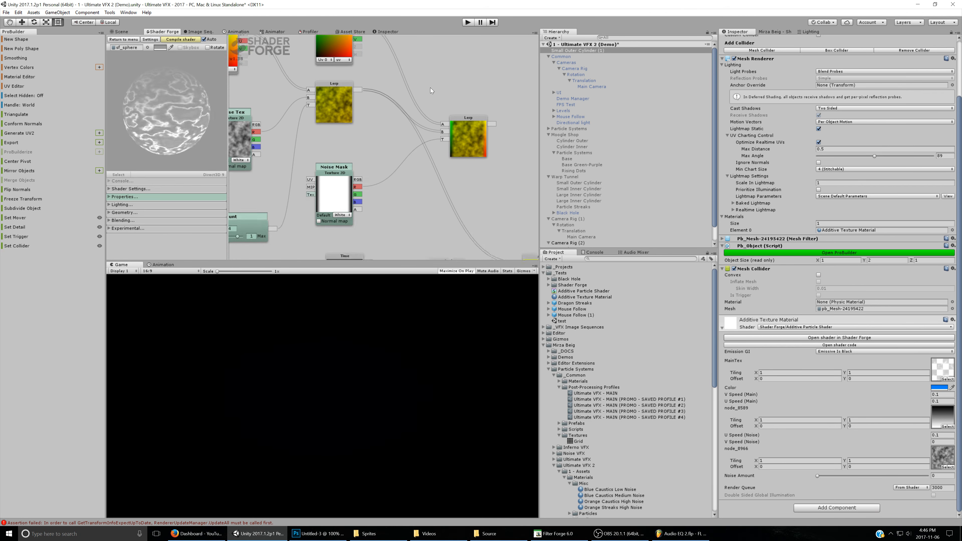
{"action": "scroll", "coordinate": [430, 87], "scroll_direction": "down", "scroll_amount": 2}
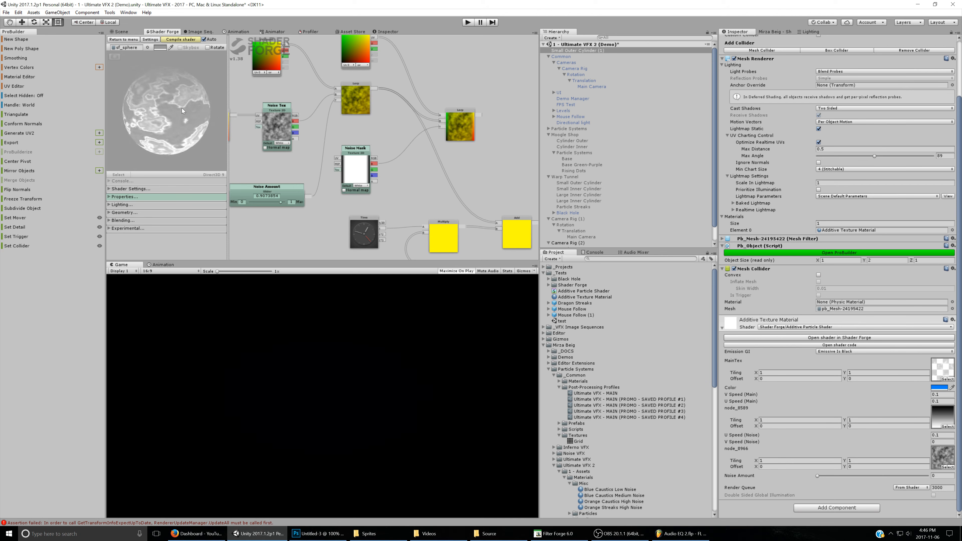
{"action": "scroll", "coordinate": [437, 138], "scroll_direction": "down", "scroll_amount": 3}
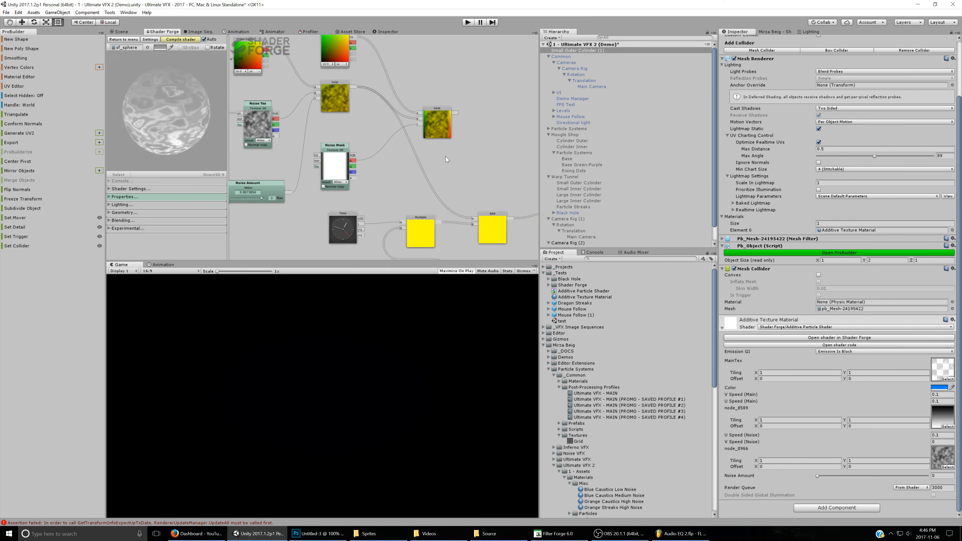
{"action": "scroll", "coordinate": [461, 157], "scroll_direction": "up", "scroll_amount": 2}
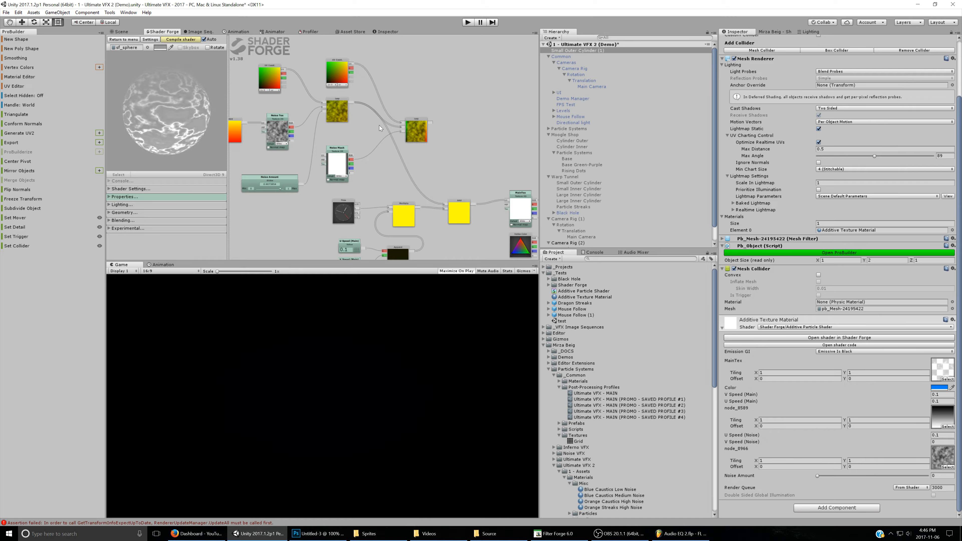
{"action": "left_click_drag", "start_coordinate": [432, 122], "coordinate": [444, 206]}
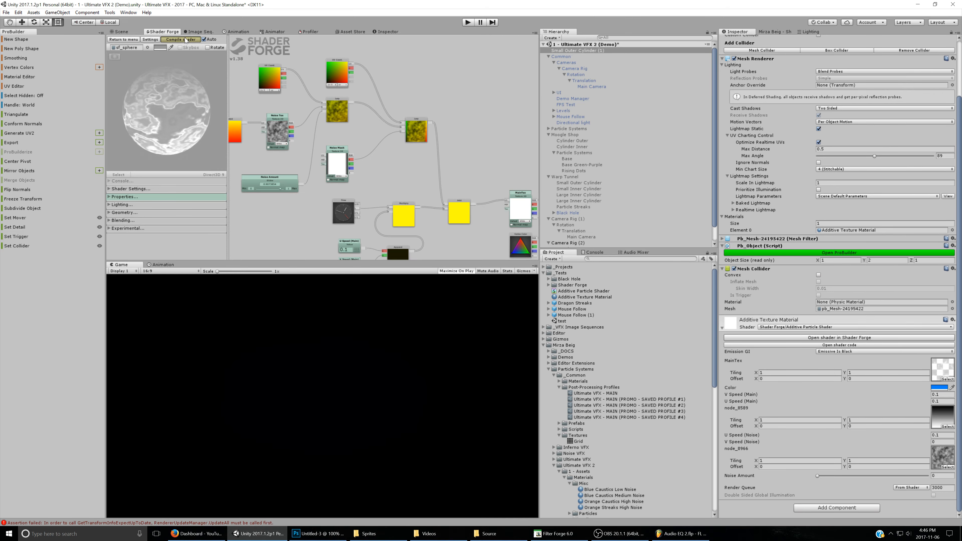
Return to the Scene view and assign the cloudy noise texture to the material's Noise Tex slot
{"action": "left_click", "coordinate": [122, 31]}
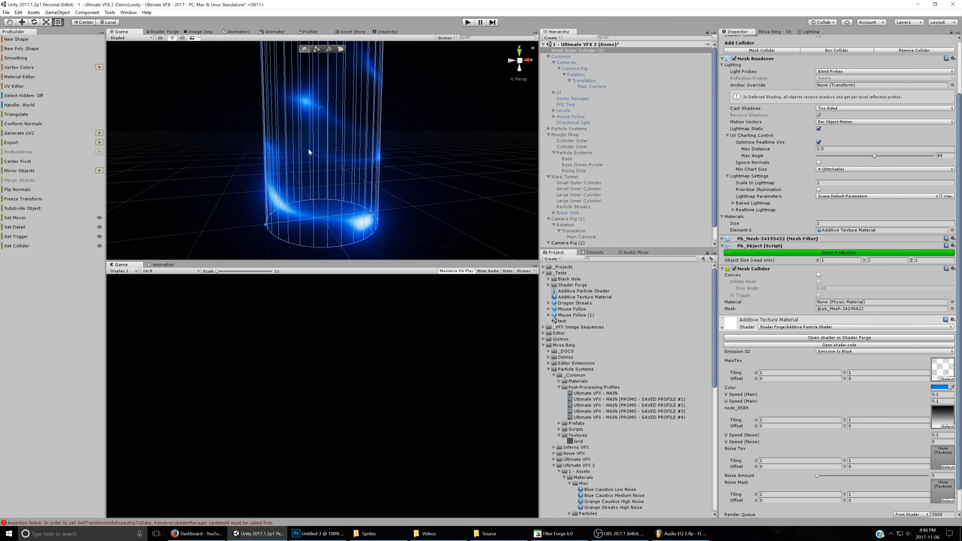
{"action": "left_click", "coordinate": [947, 467]}
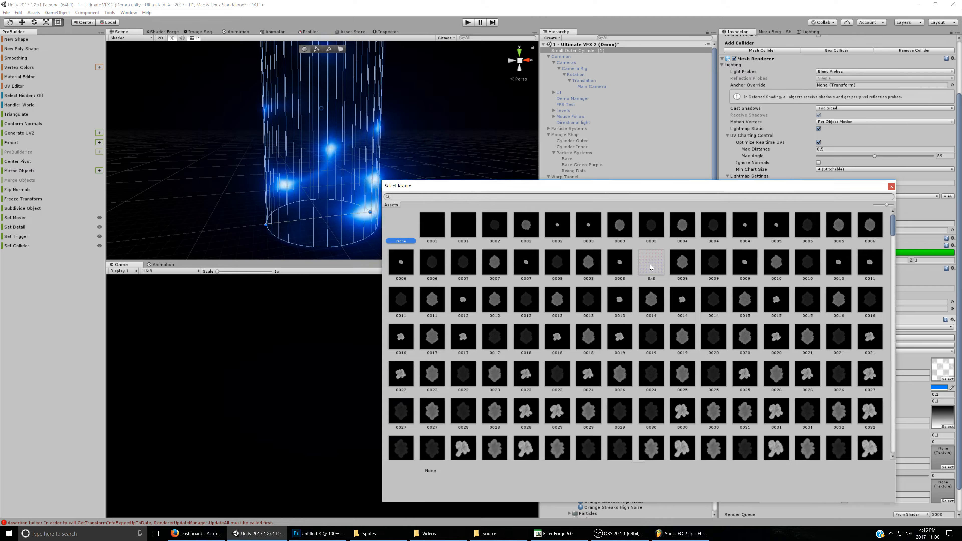
{"action": "type", "text": "noi"}
{"action": "double_click", "coordinate": [431, 225]}
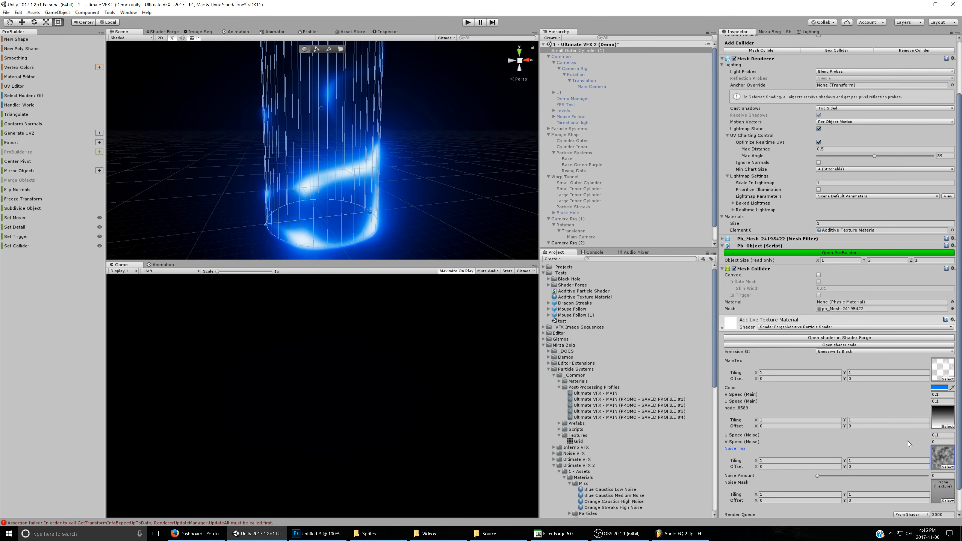
Assign the mostly white center gradient texture to Noise Mask, set Noise Amount to 0.969 and view the cylinder's distortion
{"action": "left_click", "coordinate": [947, 500]}
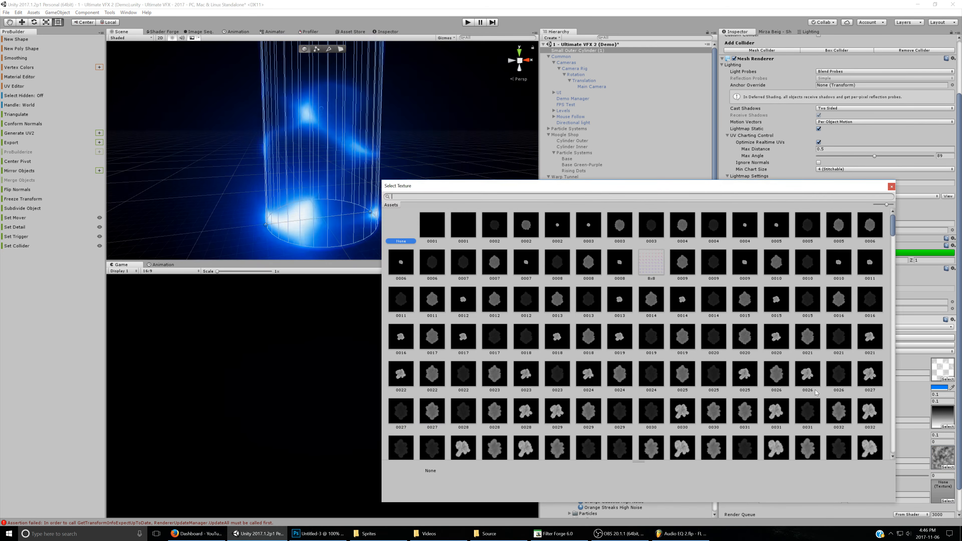
{"action": "type", "text": "ce"}
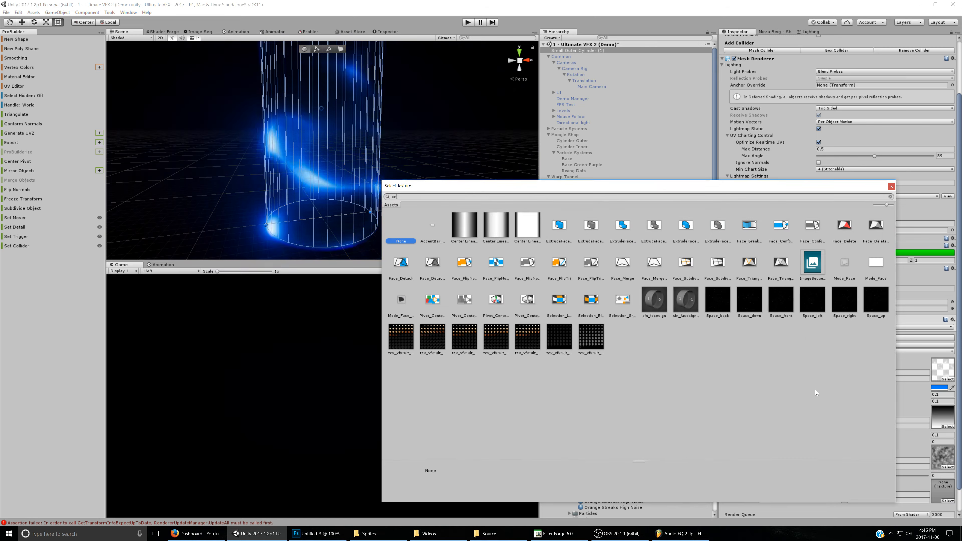
{"action": "double_click", "coordinate": [537, 237]}
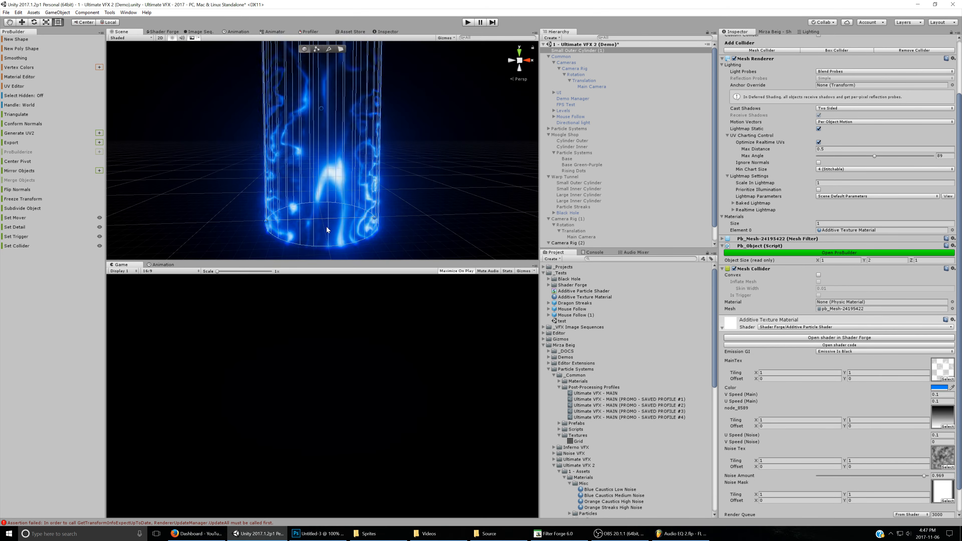
{"action": "left_click_drag", "start_coordinate": [327, 218], "coordinate": [303, 189], "text": "alt"}
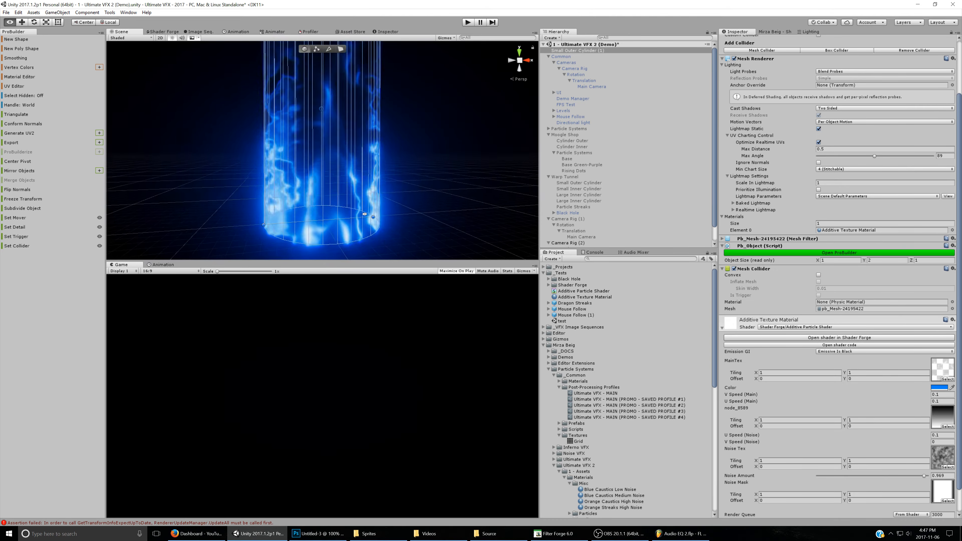
Set the material's Noise Amount to 0.546 and change its Color to a fiery red-orange
{"action": "left_click_drag", "start_coordinate": [466, 240], "coordinate": [356, 219], "text": "alt"}
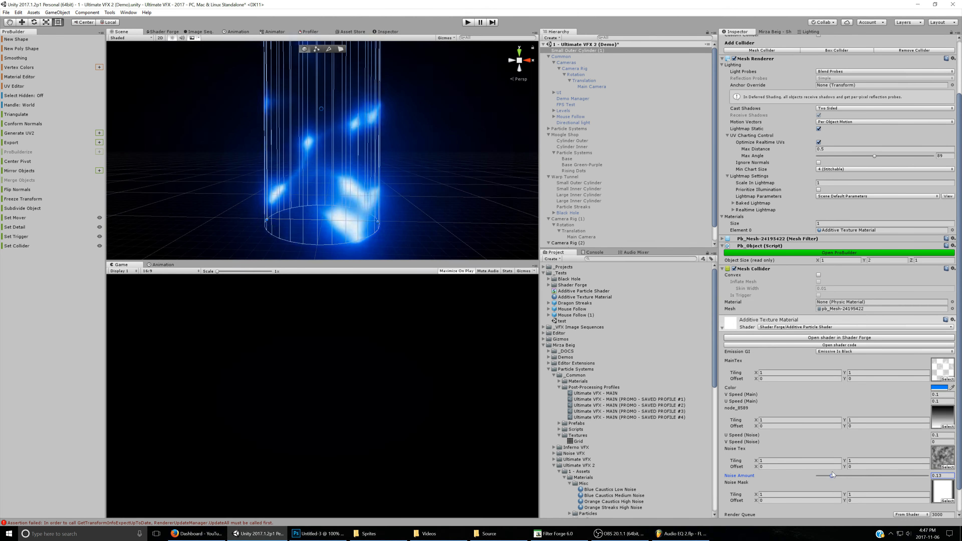
{"action": "left_click_drag", "start_coordinate": [896, 474], "coordinate": [873, 475]}
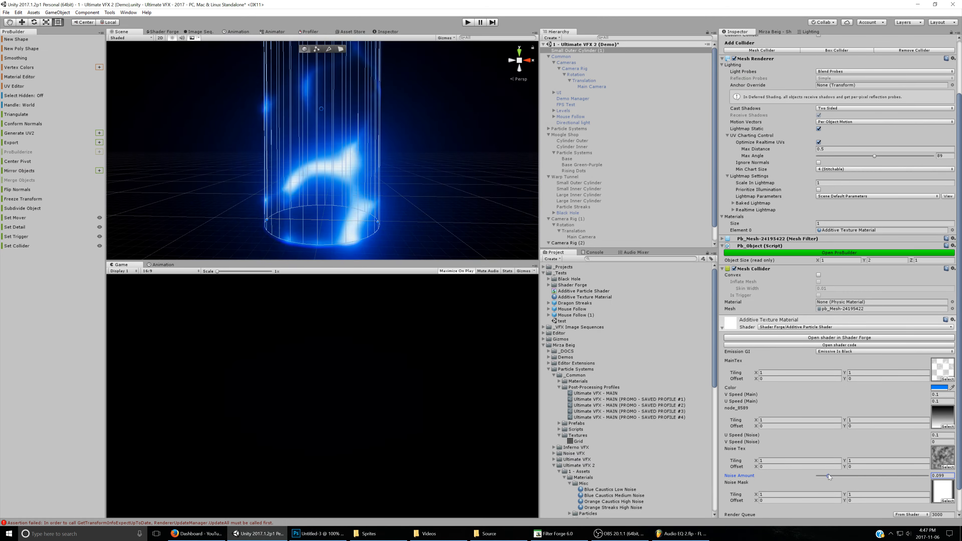
{"action": "left_click", "coordinate": [937, 388]}
{"action": "left_click_drag", "start_coordinate": [753, 269], "coordinate": [753, 274]}
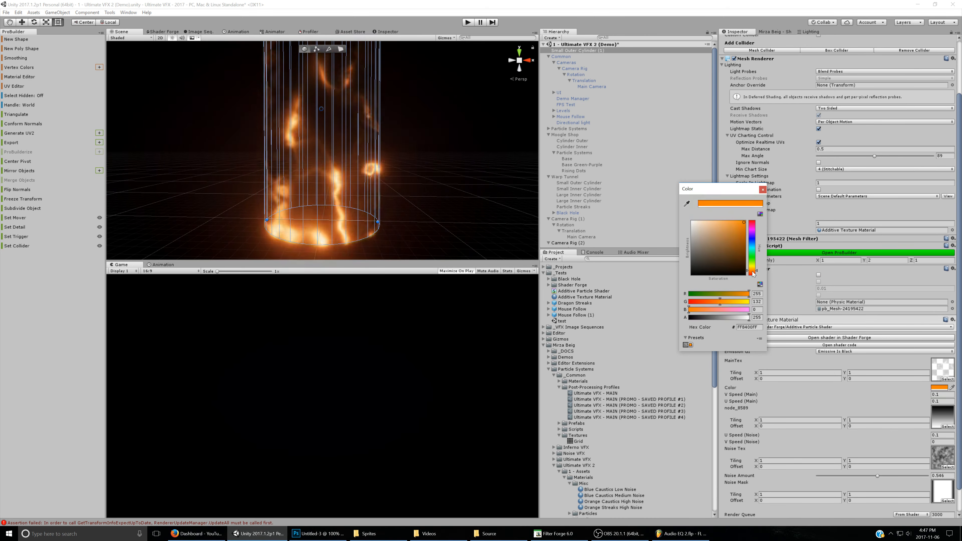
Examine the scrolling distortion effect on the cylinder from several angles, both far away and close up
{"action": "left_click_drag", "start_coordinate": [348, 171], "coordinate": [669, 194], "text": "alt"}
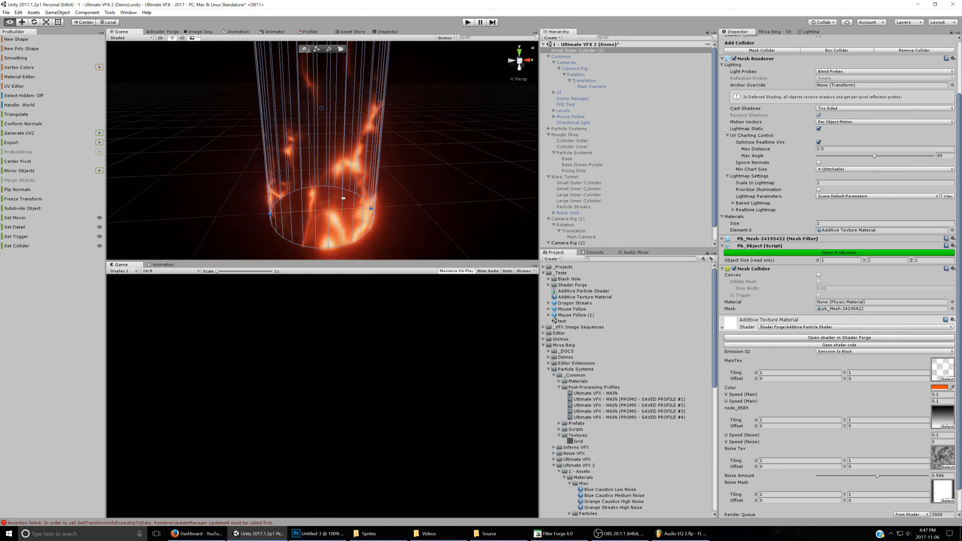
{"action": "scroll", "coordinate": [483, 184], "scroll_direction": "down", "scroll_amount": 5}
{"action": "scroll", "coordinate": [480, 179], "scroll_direction": "down", "scroll_amount": 6}
{"action": "middle_click_drag", "start_coordinate": [404, 129], "coordinate": [414, 161]}
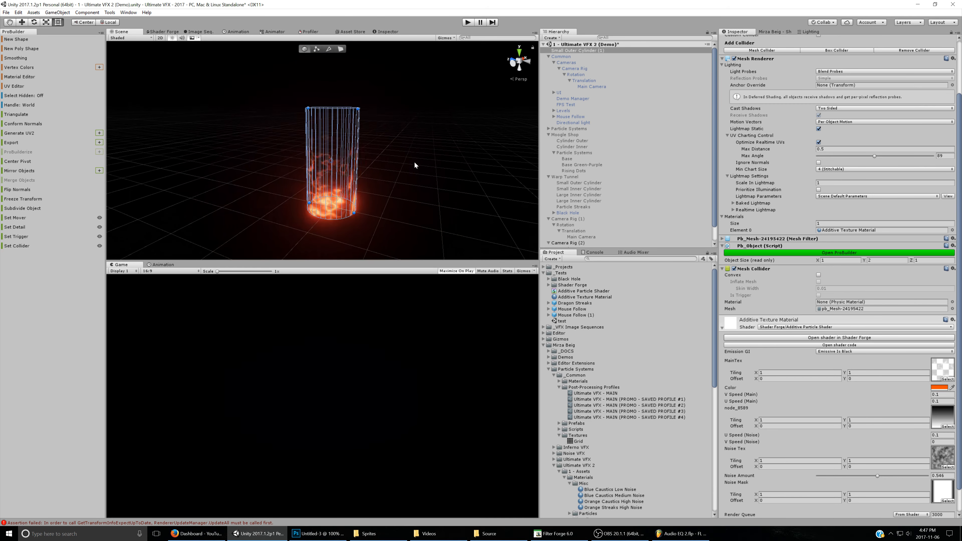
{"action": "scroll", "coordinate": [362, 224], "scroll_direction": "up", "scroll_amount": 7}
{"action": "middle_click_drag", "start_coordinate": [391, 221], "coordinate": [378, 202]}
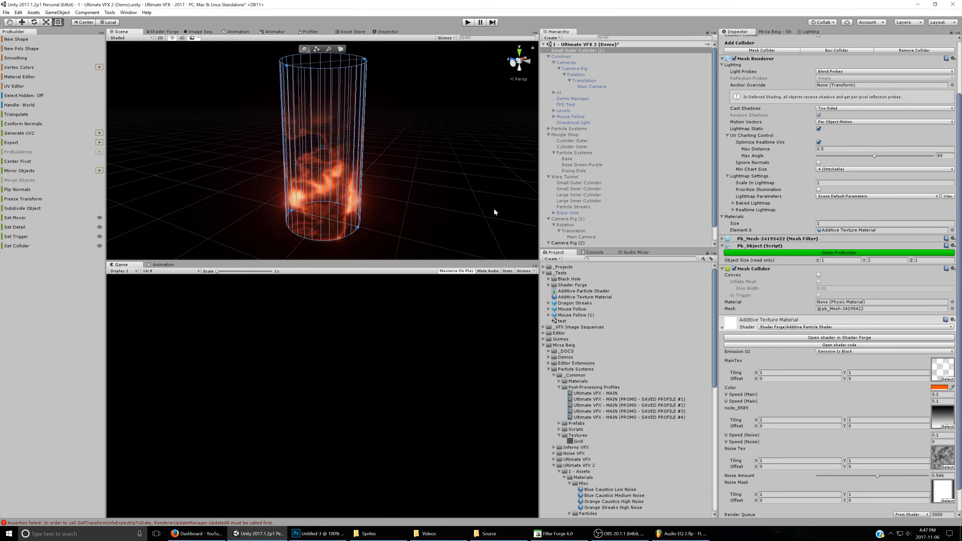